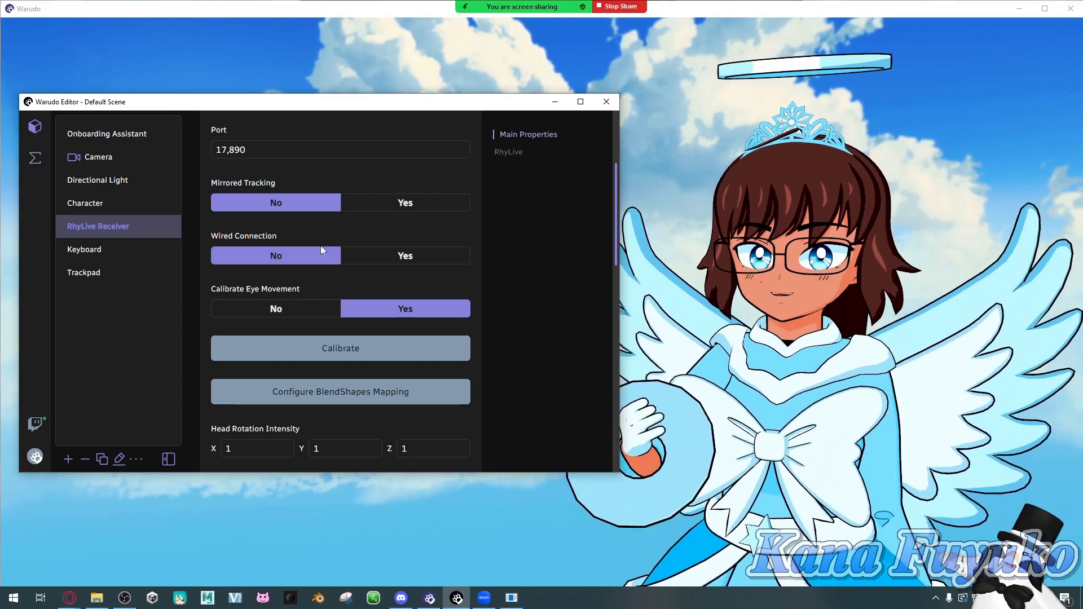
Step: Calibrate the RhyLive Receiver's tracking and open its BlendShapes mapping configuration
{"action": "scroll", "coordinate": [321, 249], "scroll_direction": "down", "scroll_amount": 1}
{"action": "left_click", "coordinate": [336, 298]}
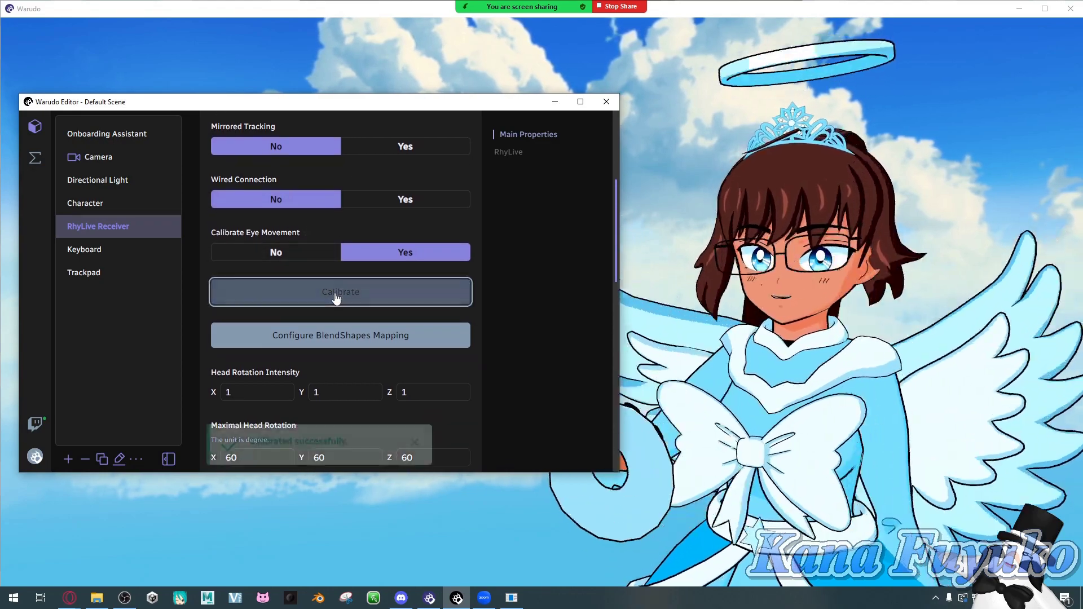
{"action": "left_click", "coordinate": [347, 337]}
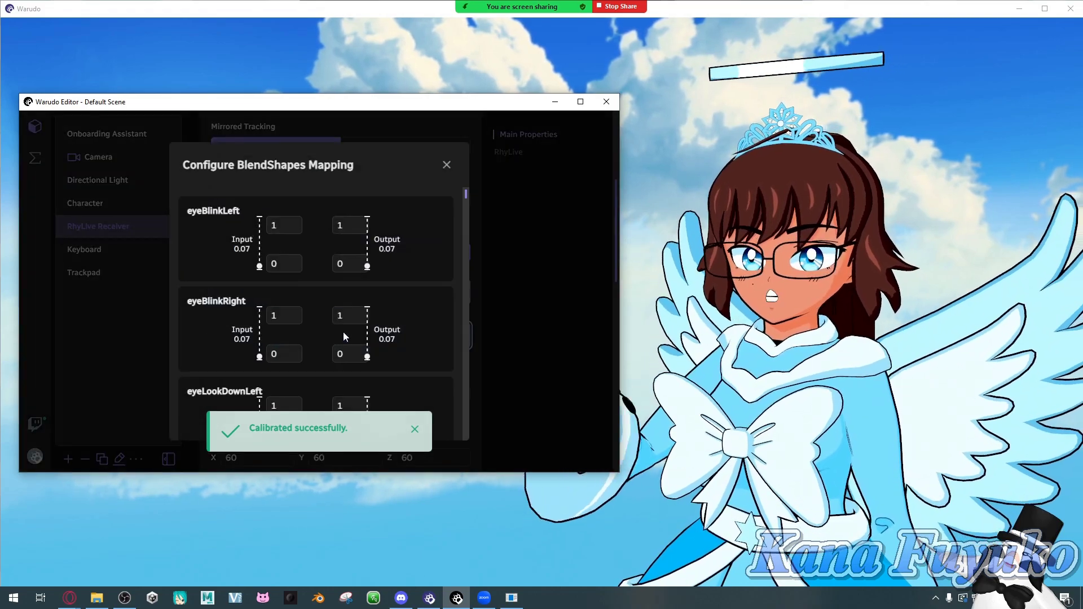
Step: Try a maximum output of 0.5 for the eyeBlinkLeft blendshape and restore it to 1
{"action": "left_click", "coordinate": [348, 226]}
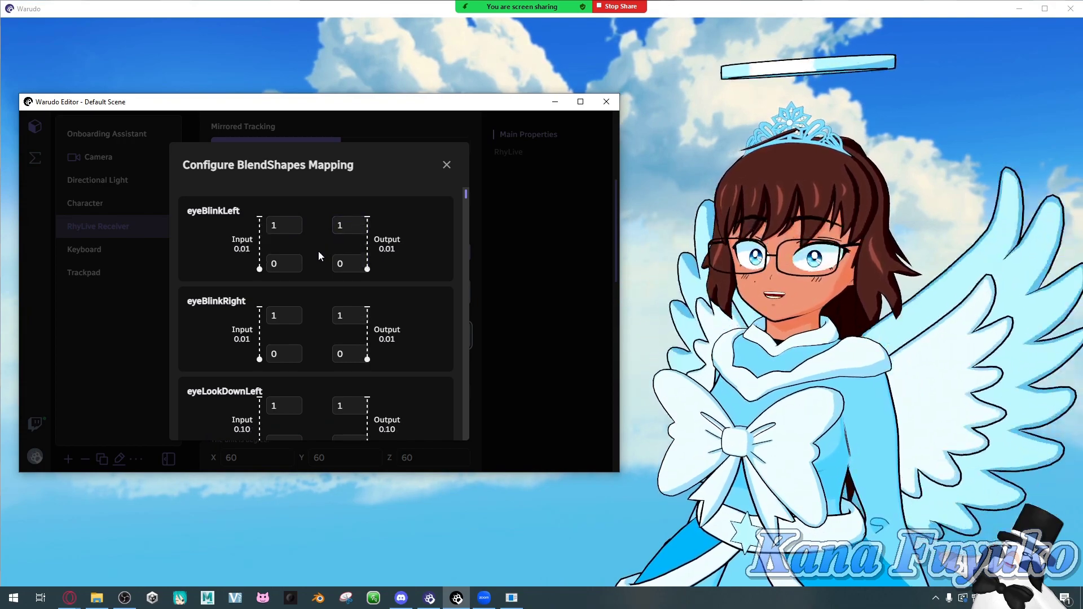
{"action": "left_click", "coordinate": [343, 227]}
{"action": "type", "text": "0.5"}
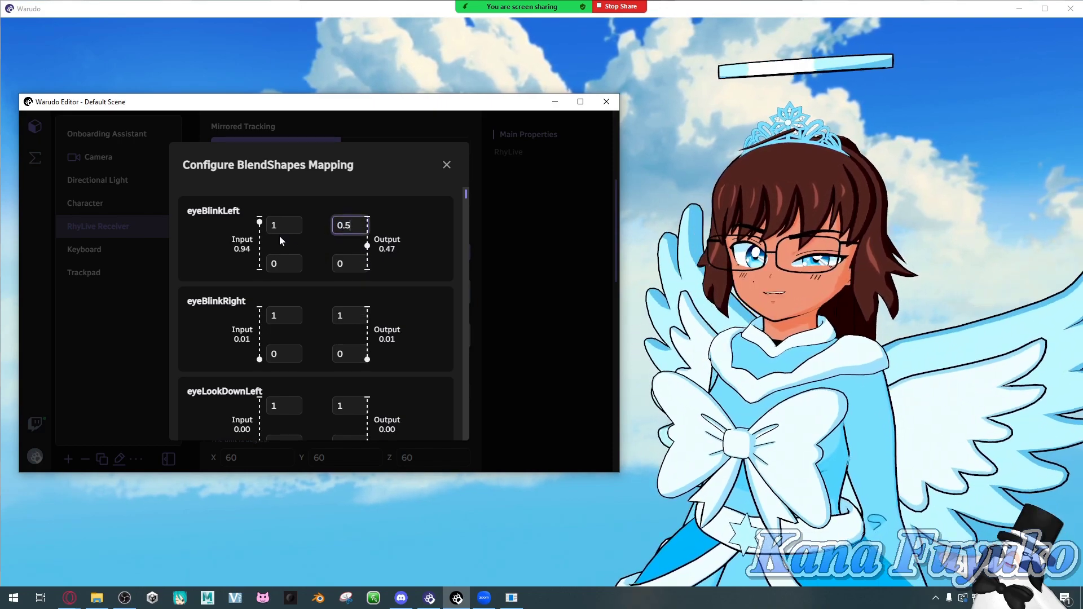
{"action": "left_click_drag", "start_coordinate": [337, 225], "coordinate": [375, 224]}
{"action": "type", "text": "1"}
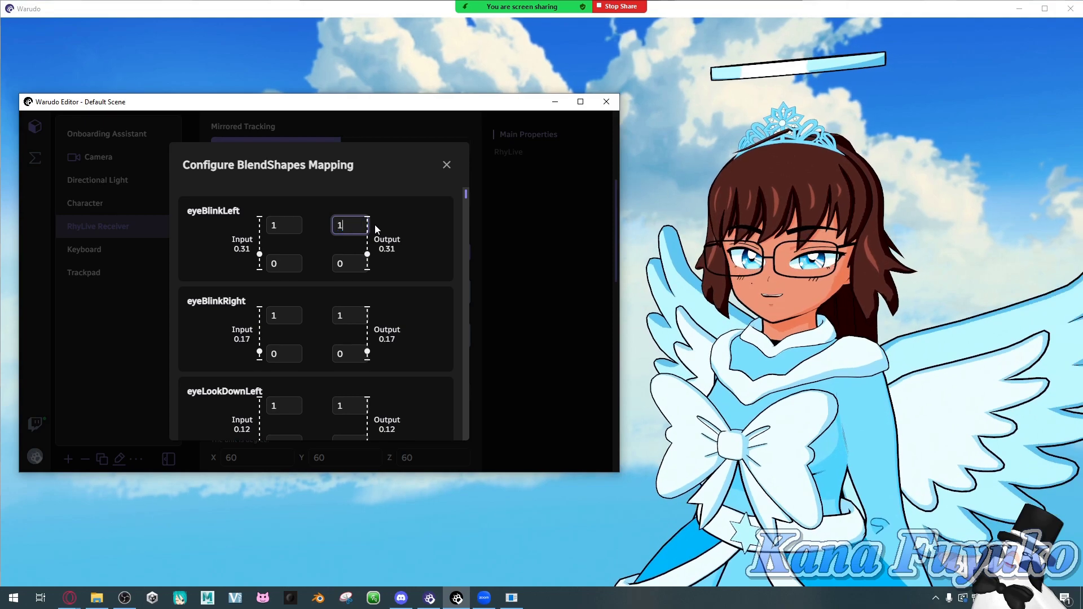
Step: Set the maximum input of the eyeBlinkLeft blendshape to 0.7
{"action": "left_click_drag", "start_coordinate": [285, 225], "coordinate": [256, 224]}
{"action": "type", "text": "0.7"}
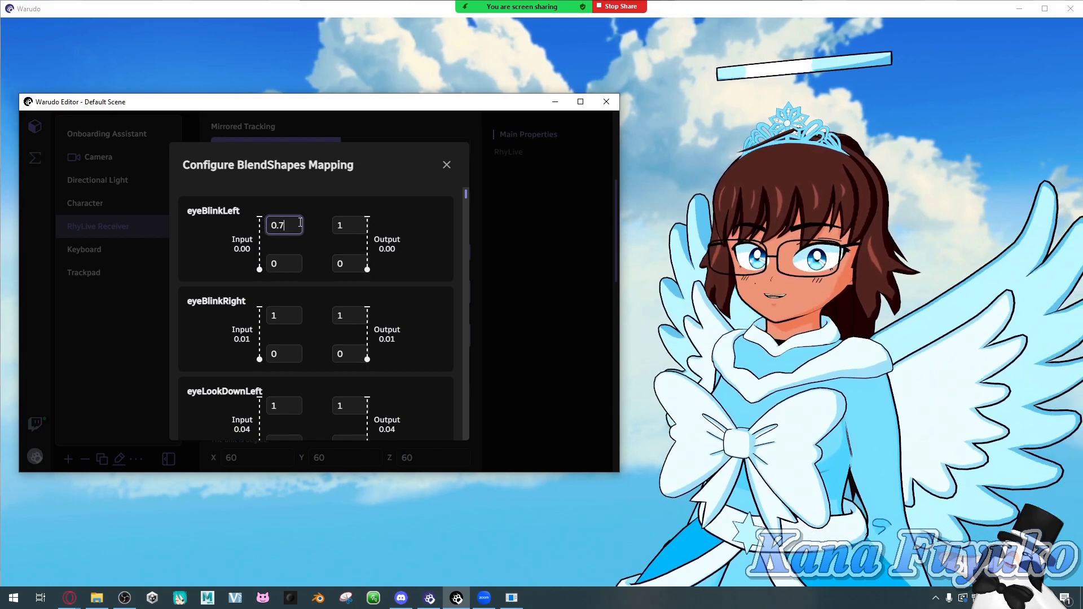
{"action": "left_click_drag", "start_coordinate": [285, 225], "coordinate": [270, 225]}
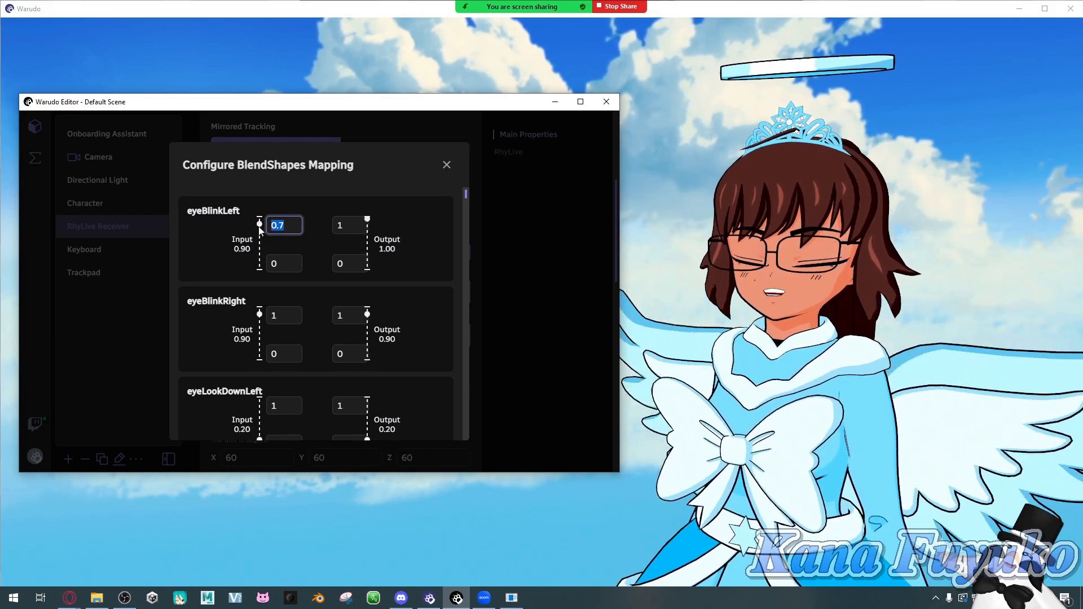
{"action": "key", "text": "Tab"}
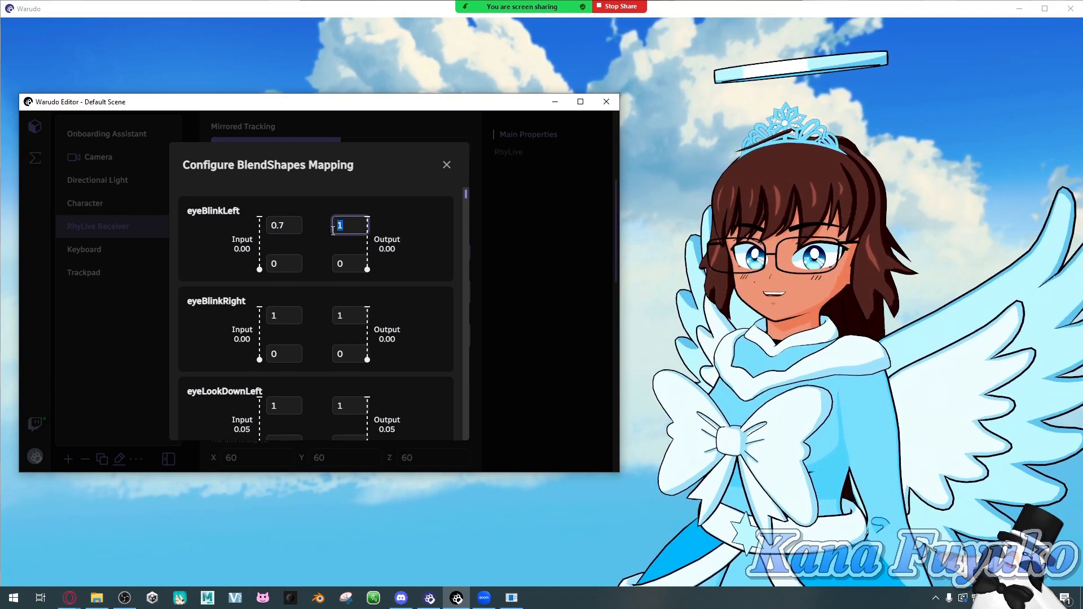
{"action": "left_click", "coordinate": [284, 224]}
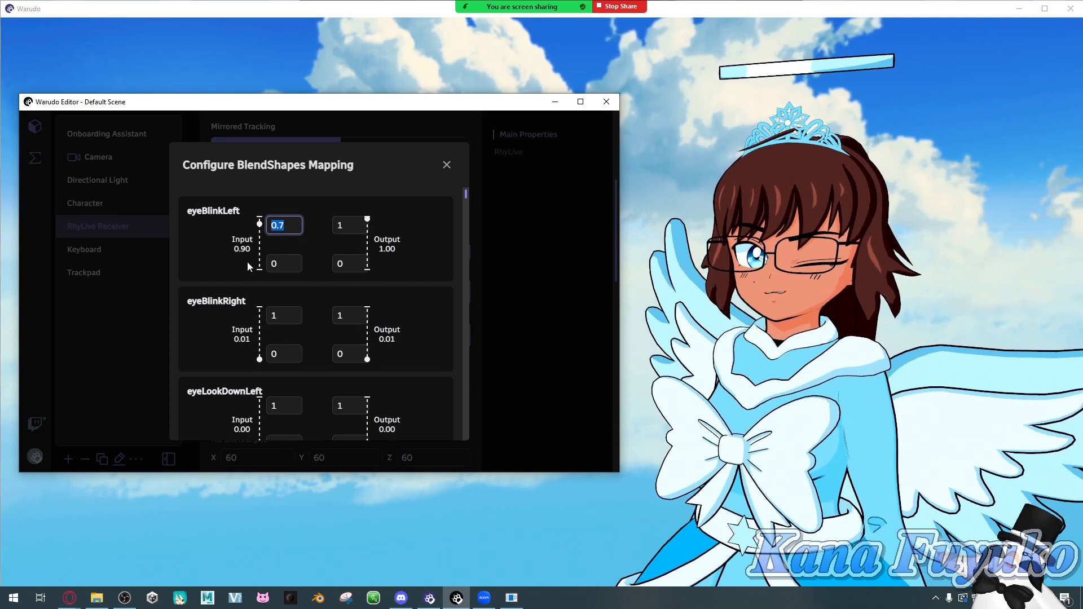
Step: Set the maximum input of the eyeBlinkRight blendshape to 0.7
{"action": "left_click", "coordinate": [280, 315]}
{"action": "type", "text": "0"}
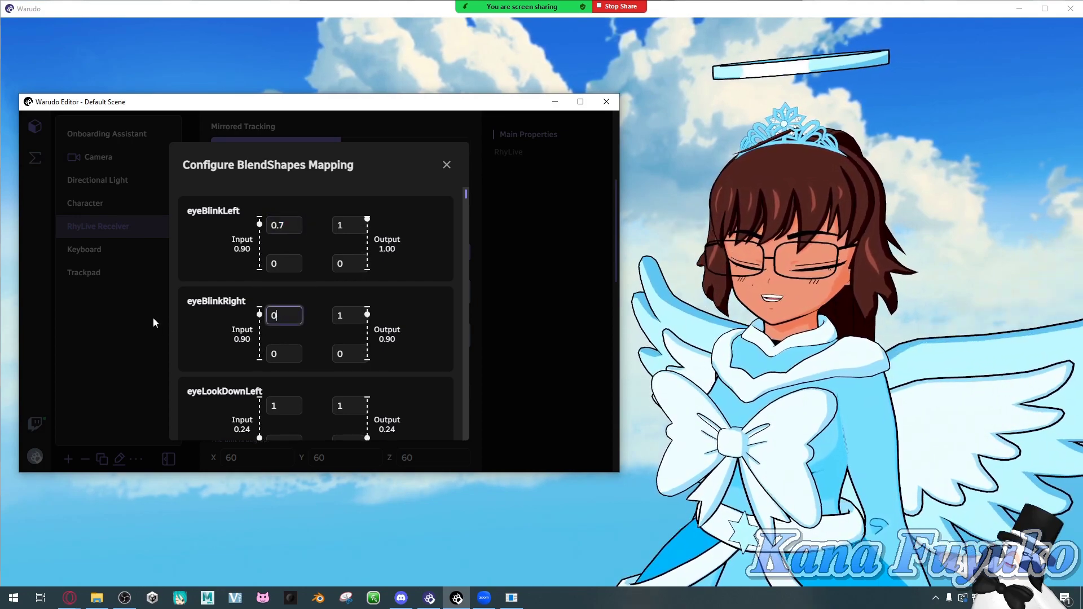
{"action": "type", "text": ".7"}
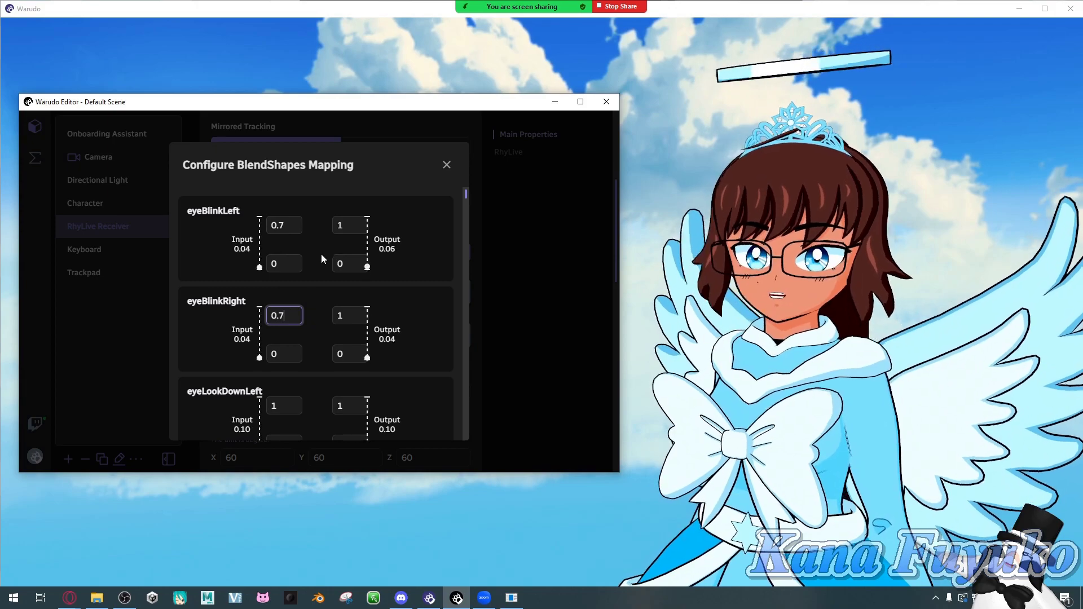
Step: Set the maximum input of the jawOpen blendshape to 0.7 and close the BlendShapes mapping
{"action": "scroll", "coordinate": [320, 258], "scroll_direction": "down", "scroll_amount": 10}
{"action": "scroll", "coordinate": [310, 305], "scroll_direction": "down", "scroll_amount": 10}
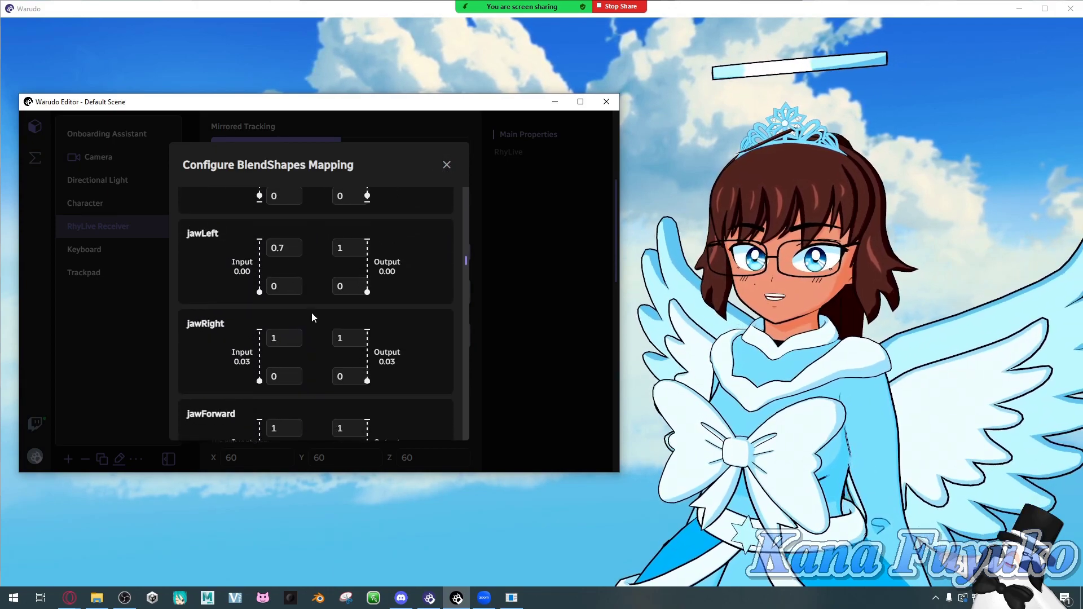
{"action": "scroll", "coordinate": [304, 308], "scroll_direction": "down", "scroll_amount": 5}
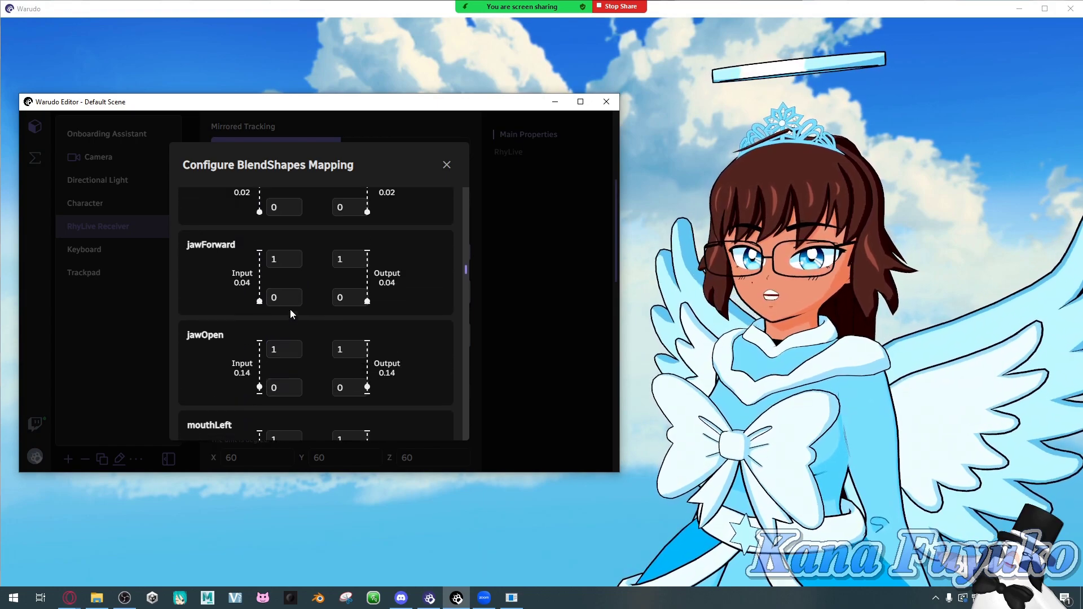
{"action": "type", "text": "0.7"}
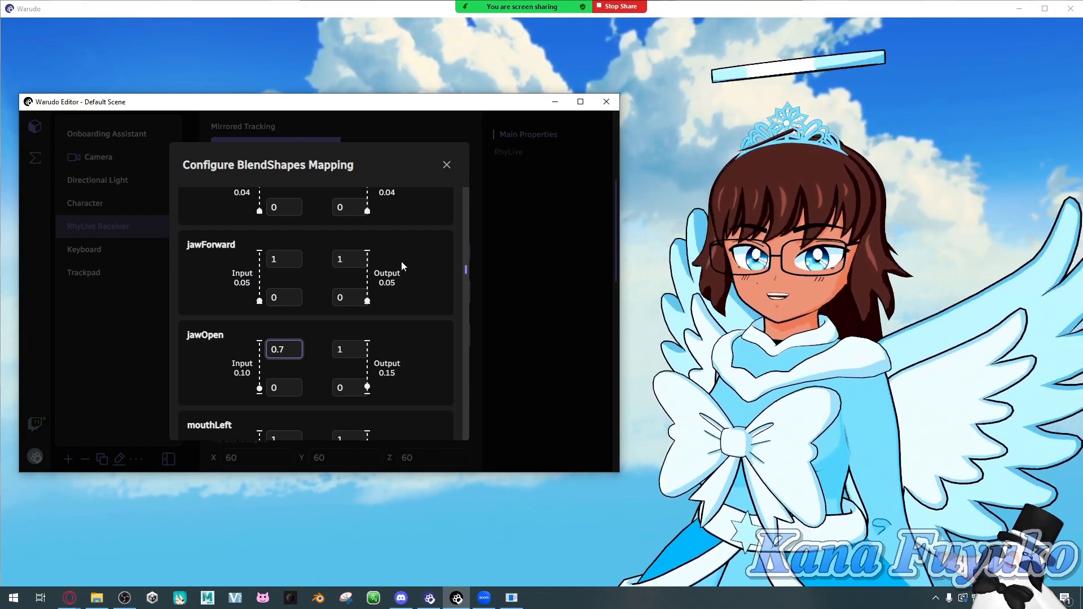
{"action": "left_click", "coordinate": [446, 165]}
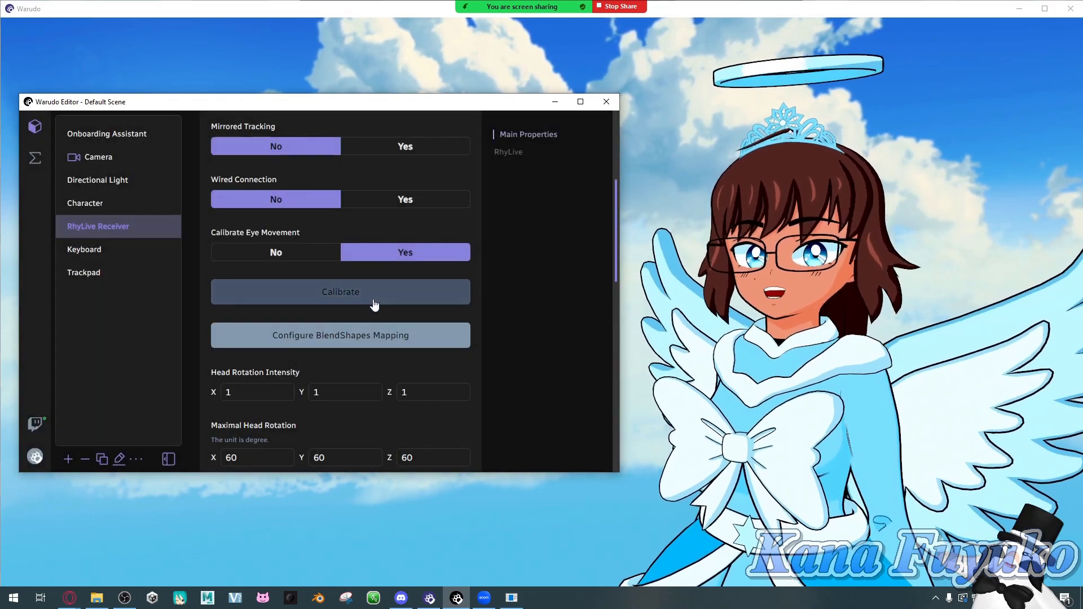
Step: Raise the RhyLive Receiver's Head Rotation Intensity to X 6.24, Y 7.86 and Z 5.69
{"action": "scroll", "coordinate": [367, 285], "scroll_direction": "down", "scroll_amount": 2}
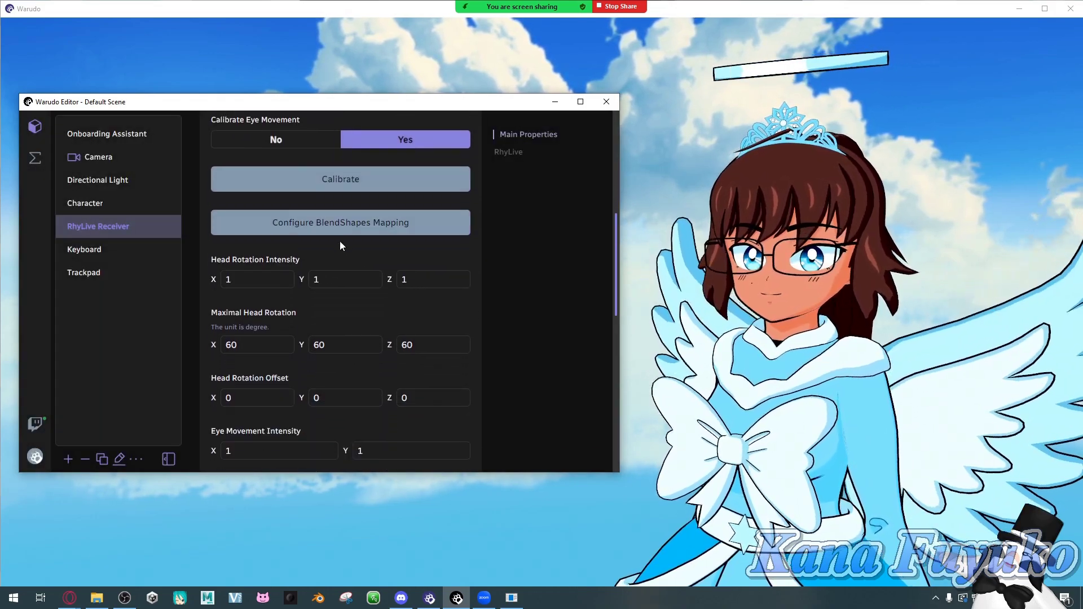
{"action": "scroll", "coordinate": [344, 269], "scroll_direction": "down", "scroll_amount": 1}
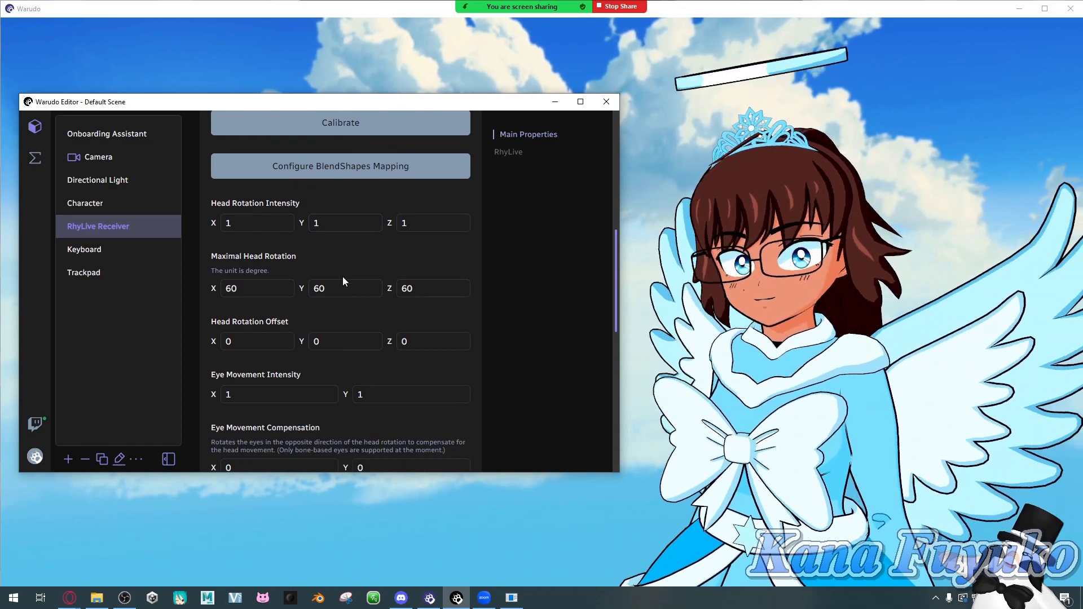
{"action": "scroll", "coordinate": [343, 285], "scroll_direction": "down", "scroll_amount": 1}
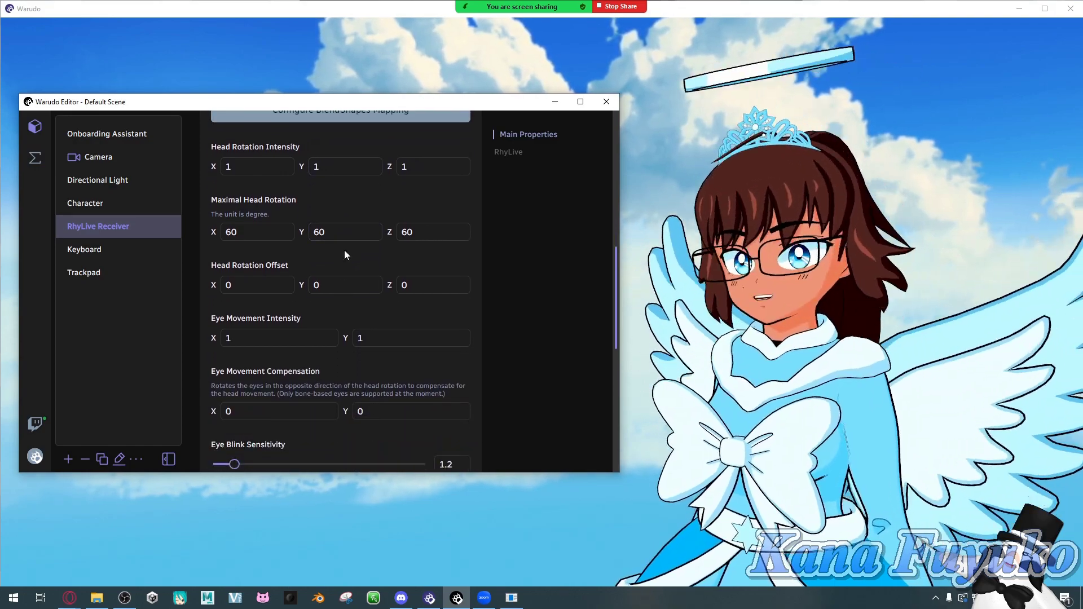
{"action": "scroll", "coordinate": [344, 249], "scroll_direction": "up", "scroll_amount": 1}
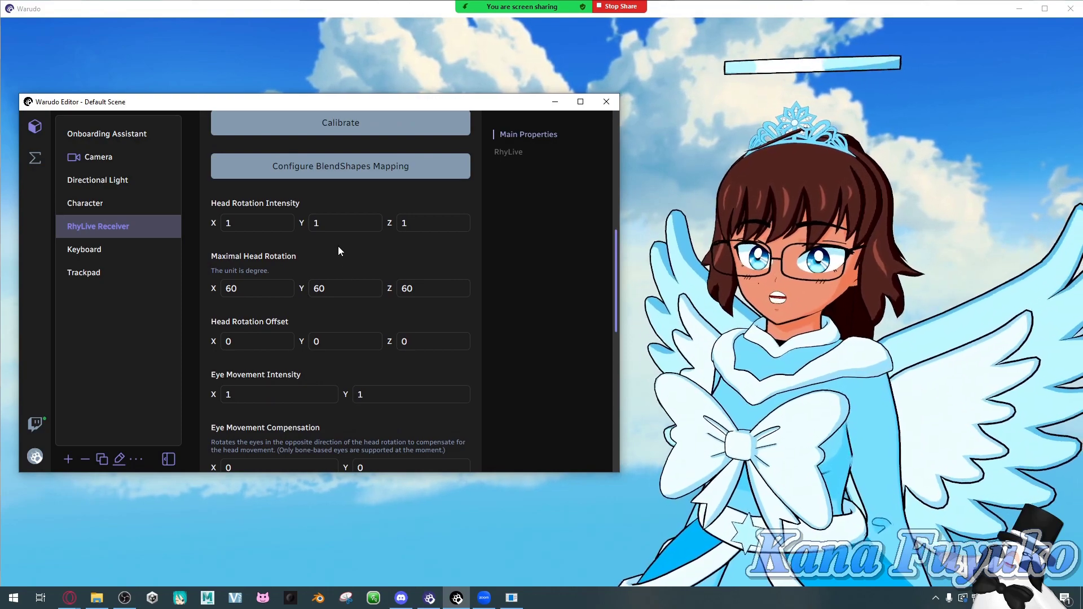
{"action": "left_click", "coordinate": [255, 218]}
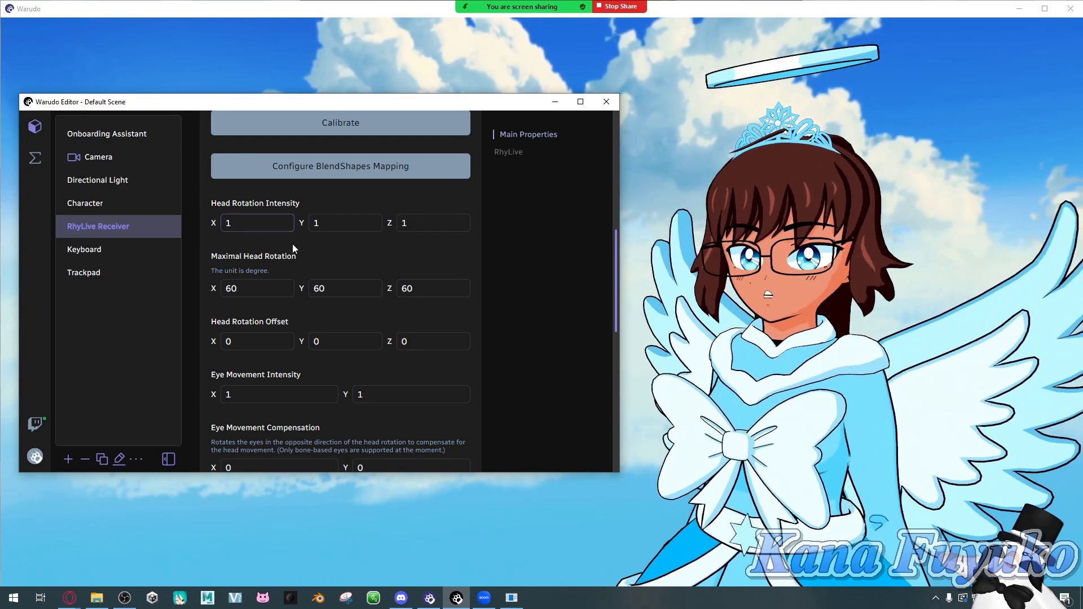
{"action": "left_click", "coordinate": [238, 220]}
{"action": "left_click", "coordinate": [333, 220]}
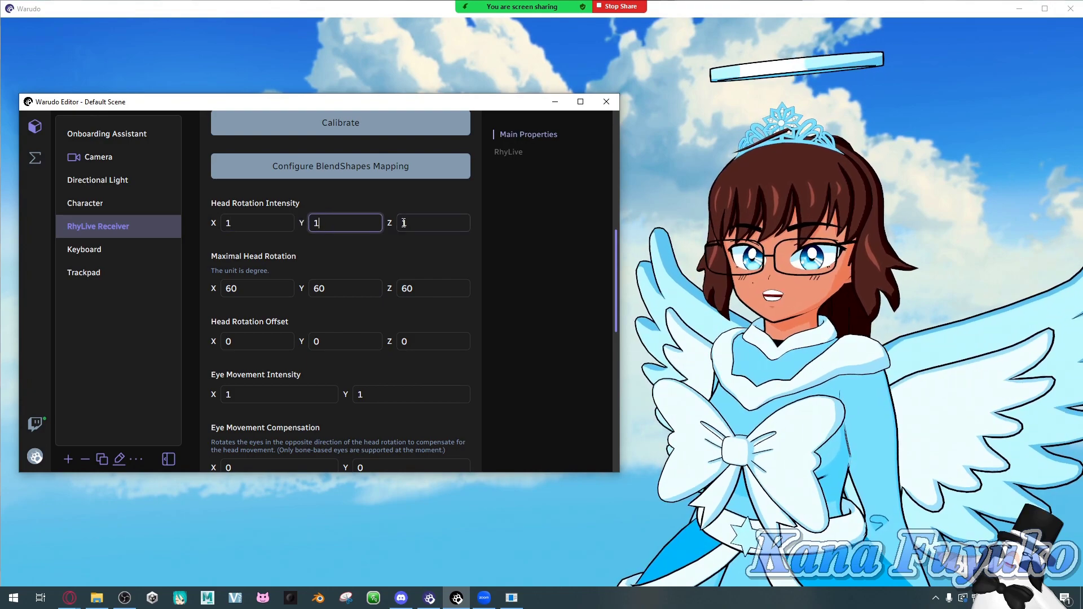
{"action": "left_click", "coordinate": [402, 223]}
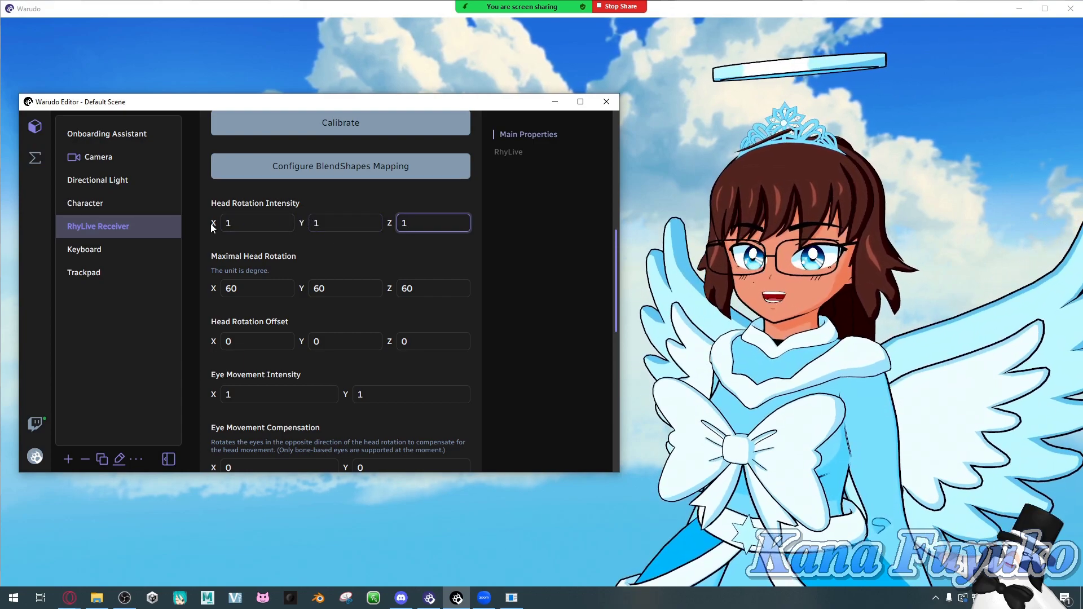
{"action": "mouse_move", "coordinate": [212, 223]}
{"action": "left_mouse_down"}
{"action": "mouse_move", "coordinate": [249, 223]}
{"action": "mouse_move", "coordinate": [205, 223]}
{"action": "left_mouse_up"}
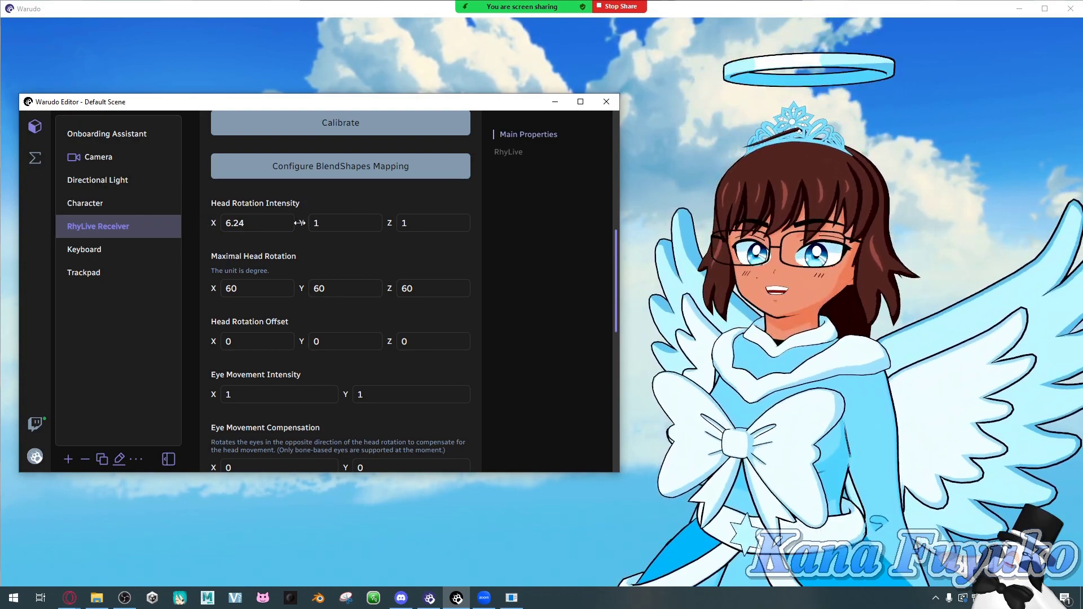
{"action": "left_click_drag", "start_coordinate": [301, 223], "coordinate": [304, 222]}
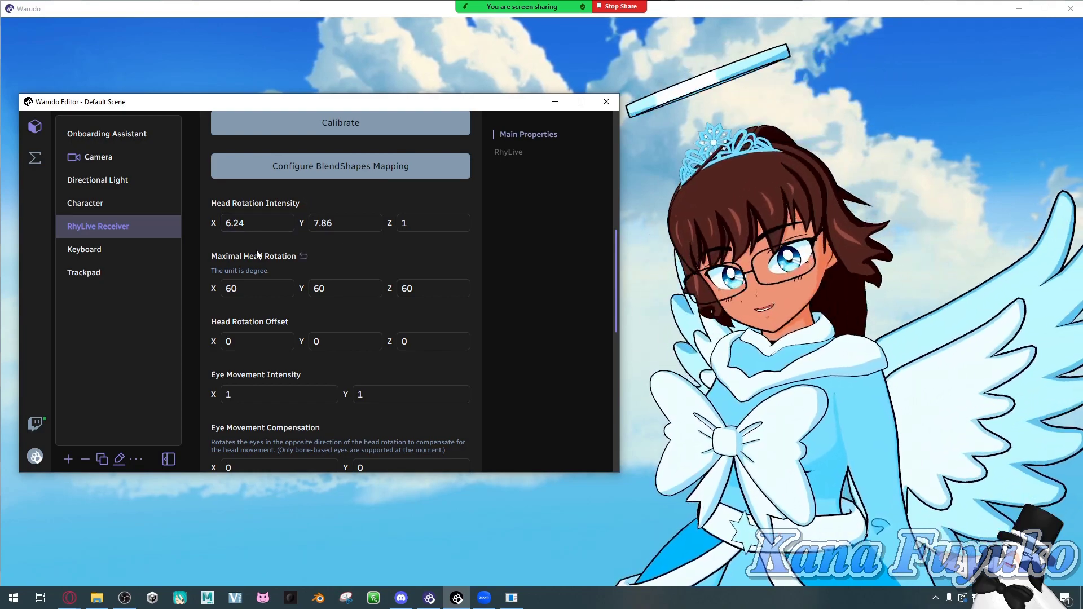
{"action": "left_click_drag", "start_coordinate": [388, 225], "coordinate": [425, 226]}
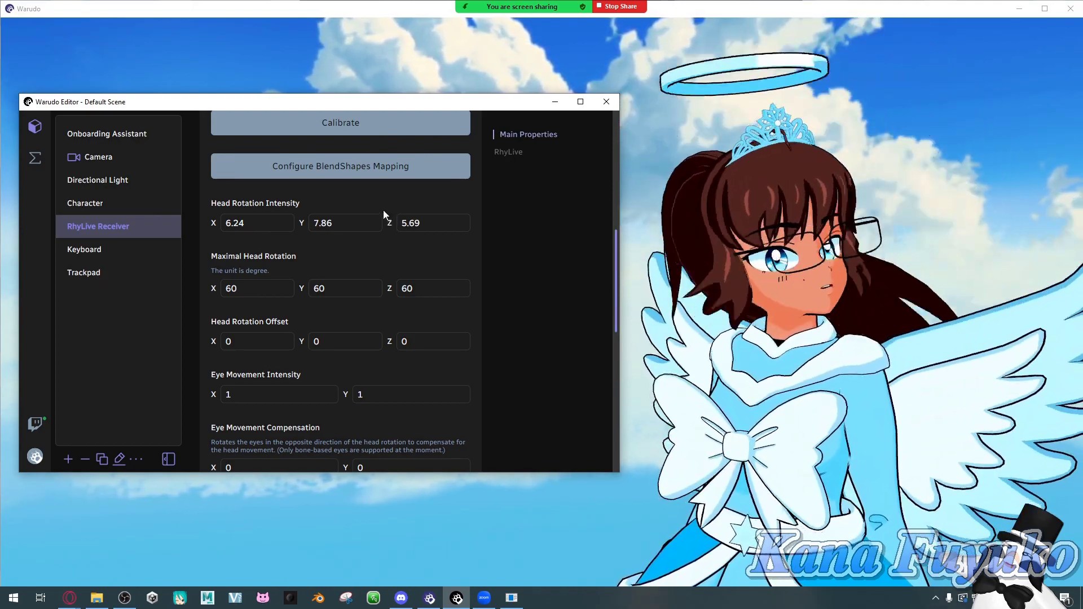
Step: Re-enter 60 degrees as the Y value of Maximal Head Rotation
{"action": "scroll", "coordinate": [276, 226], "scroll_direction": "down", "scroll_amount": 2}
{"action": "left_click", "coordinate": [340, 233]}
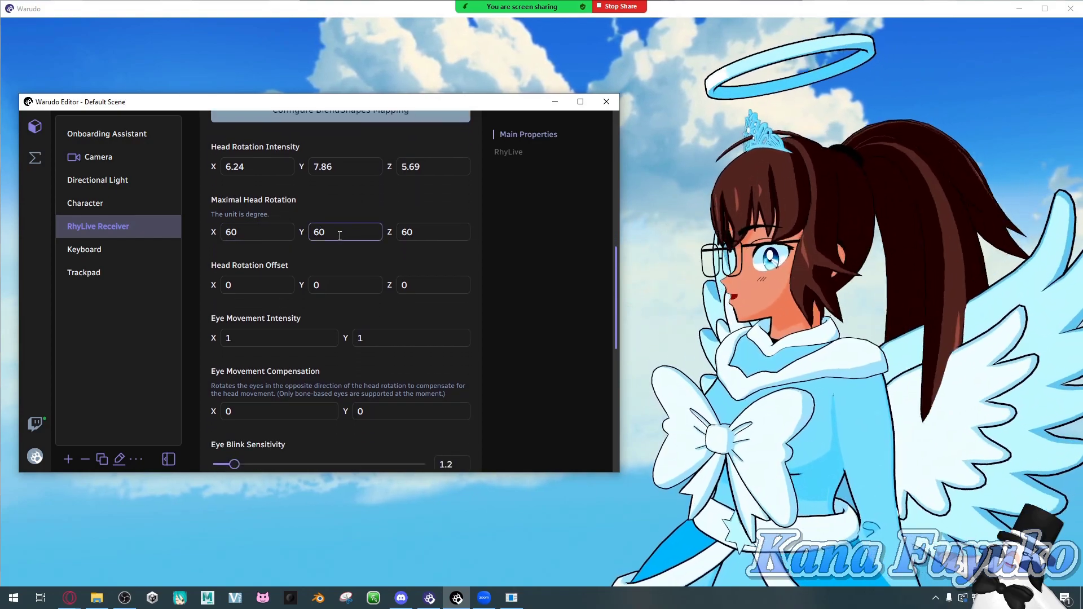
{"action": "double_click", "coordinate": [333, 225]}
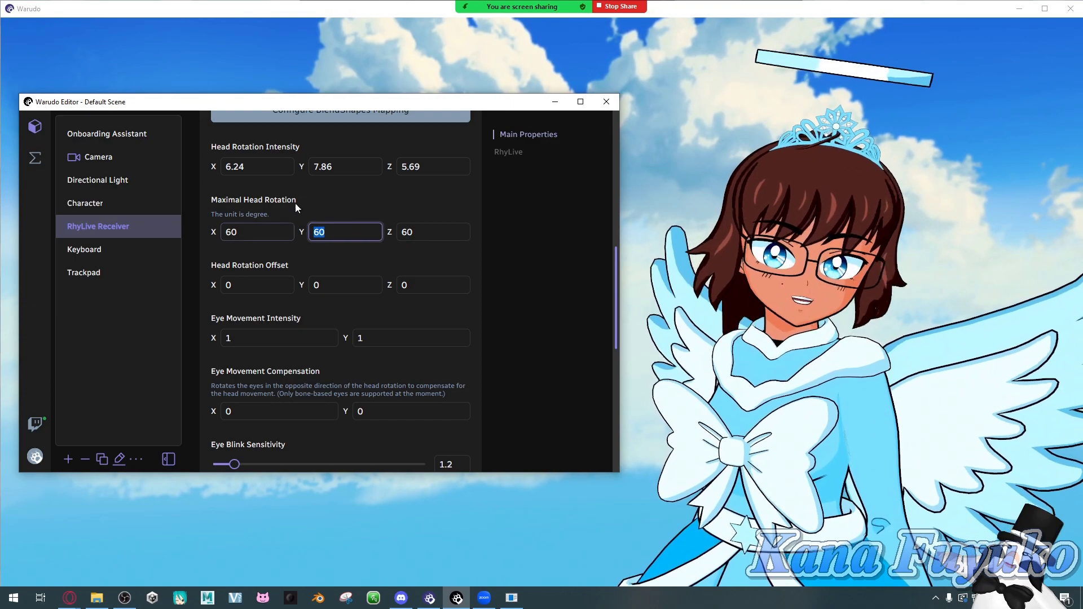
{"action": "type", "text": "60"}
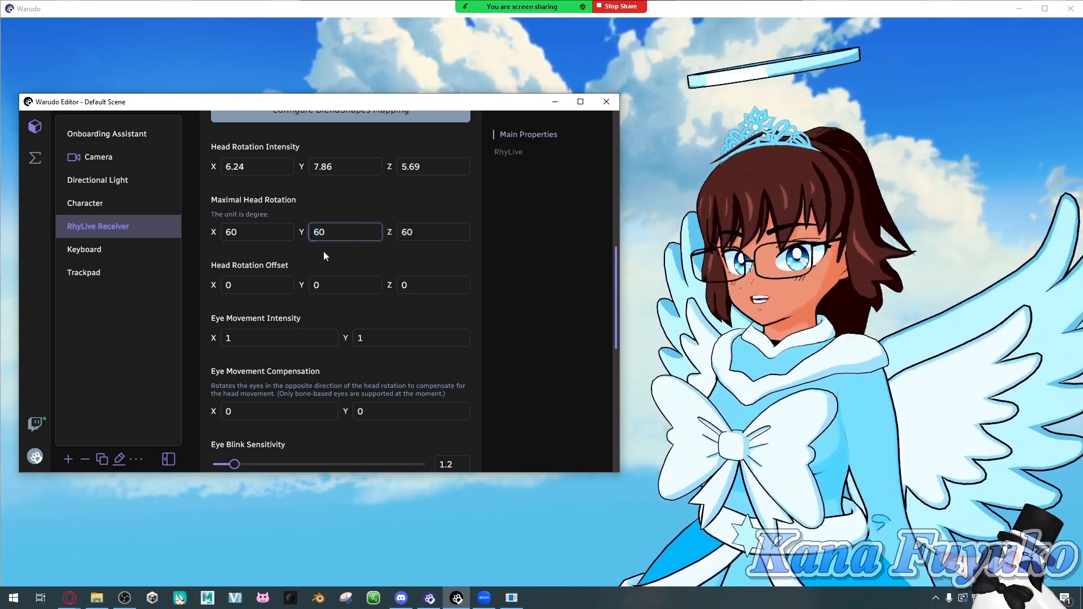
{"action": "scroll", "coordinate": [288, 265], "scroll_direction": "up", "scroll_amount": 1}
{"action": "scroll", "coordinate": [277, 263], "scroll_direction": "down", "scroll_amount": 1}
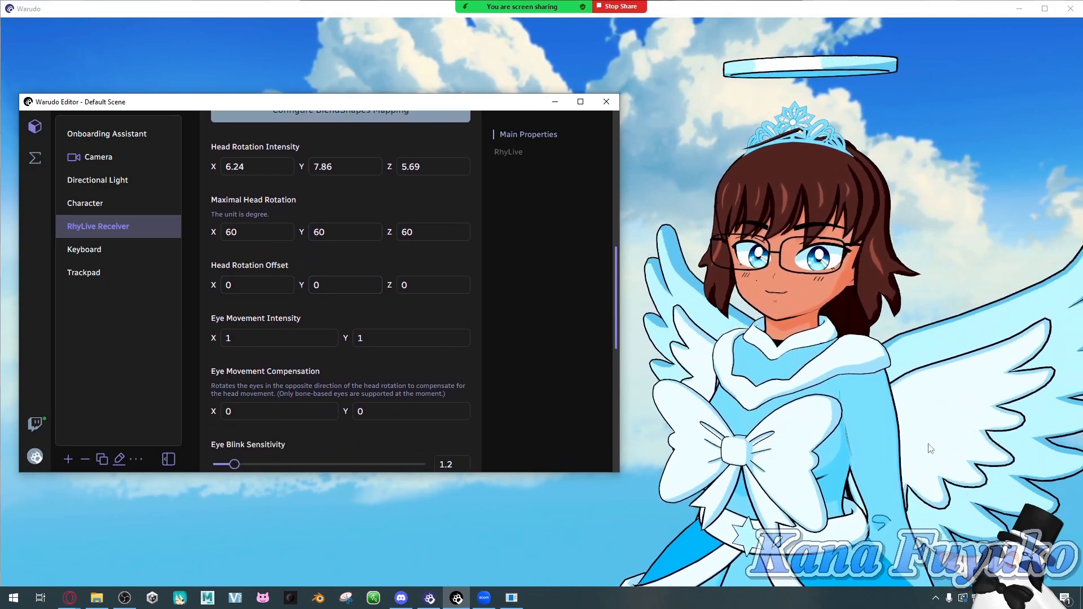
Step: Reposition the camera in the Warudo scene to view the avatar from the front, and return to the Warudo Editor
{"action": "left_click", "coordinate": [930, 448]}
{"action": "scroll", "coordinate": [846, 406], "scroll_direction": "up", "scroll_amount": 3}
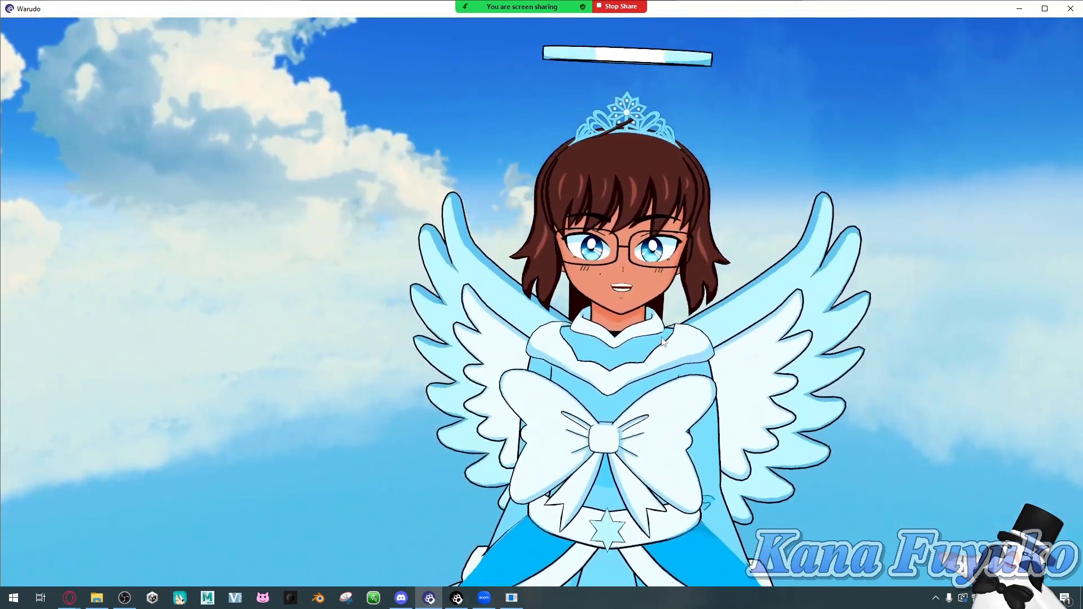
{"action": "left_click", "coordinate": [457, 596]}
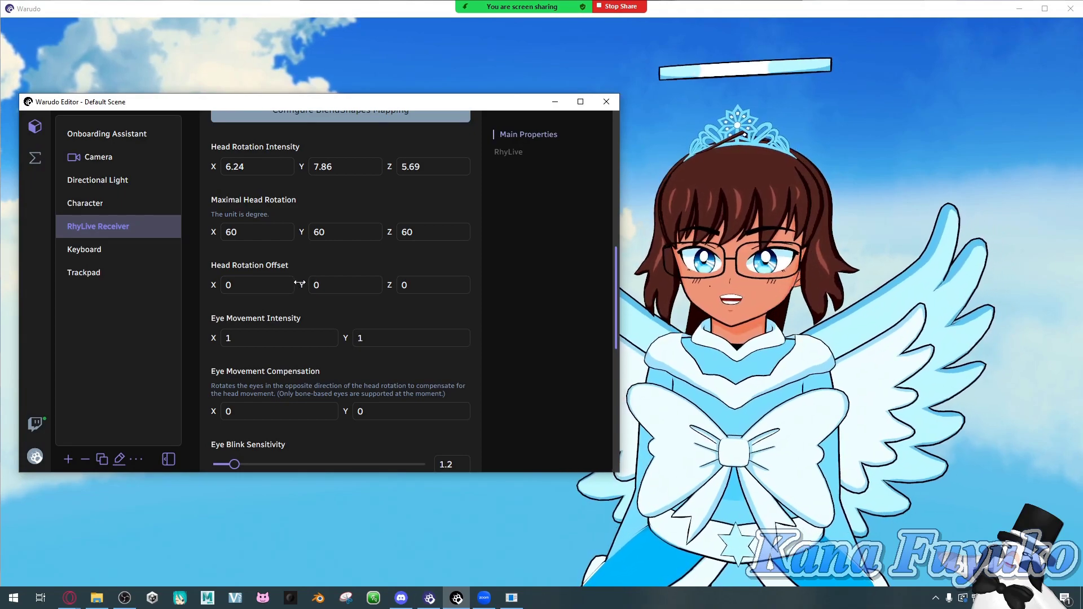
Step: Try a Head Rotation Offset of 24.1 on the Y axis and reset it to 0
{"action": "left_click_drag", "start_coordinate": [299, 283], "coordinate": [328, 284]}
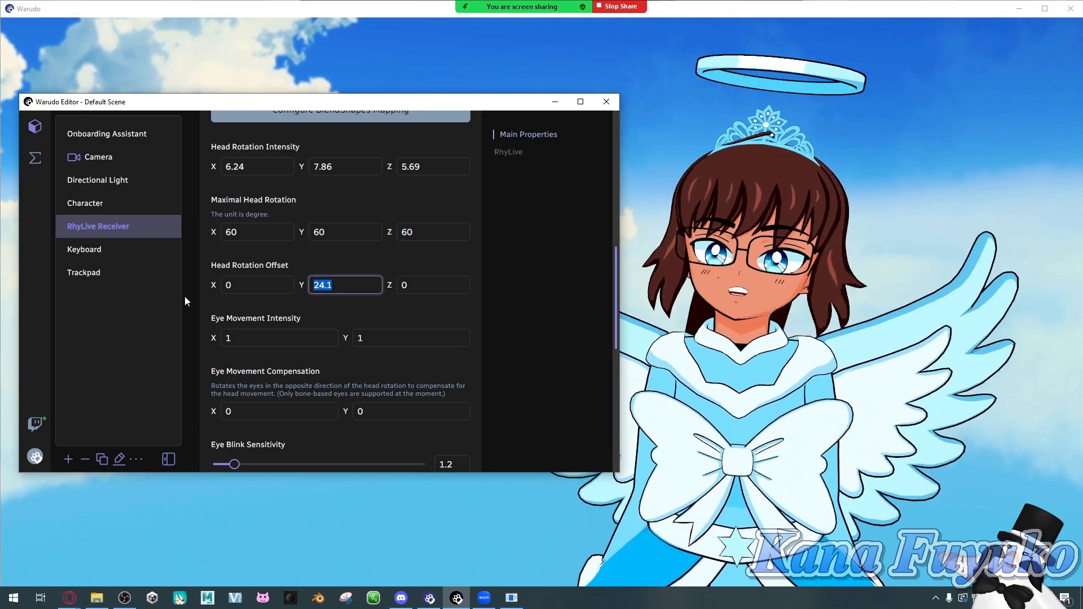
{"action": "type", "text": "0"}
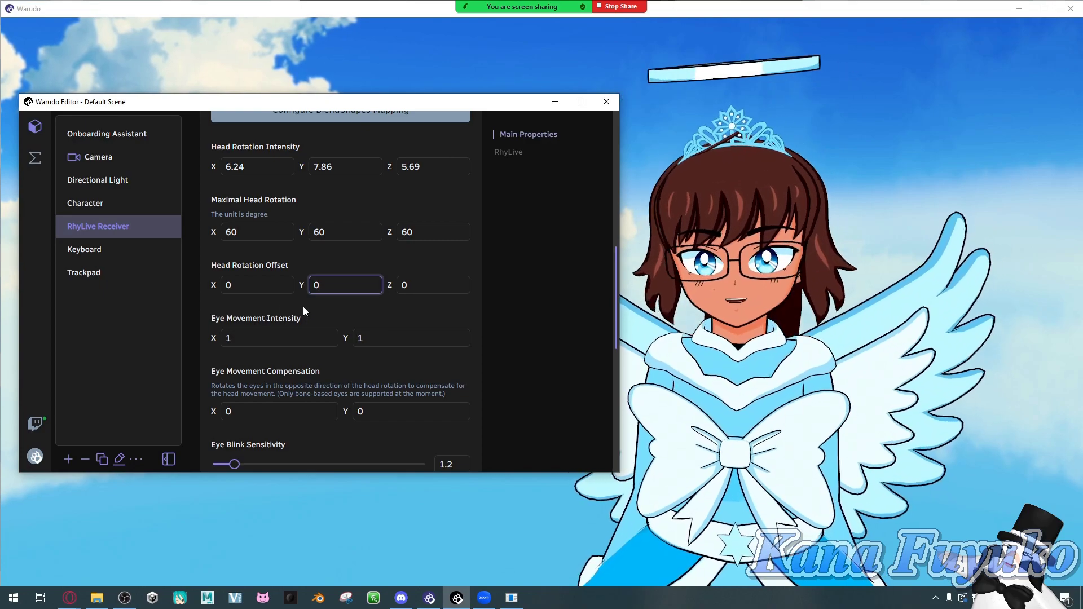
Step: Raise the RhyLive Receiver's Eye Movement Intensity to X 5.31 and Y 2.5
{"action": "scroll", "coordinate": [303, 308], "scroll_direction": "down", "scroll_amount": 1}
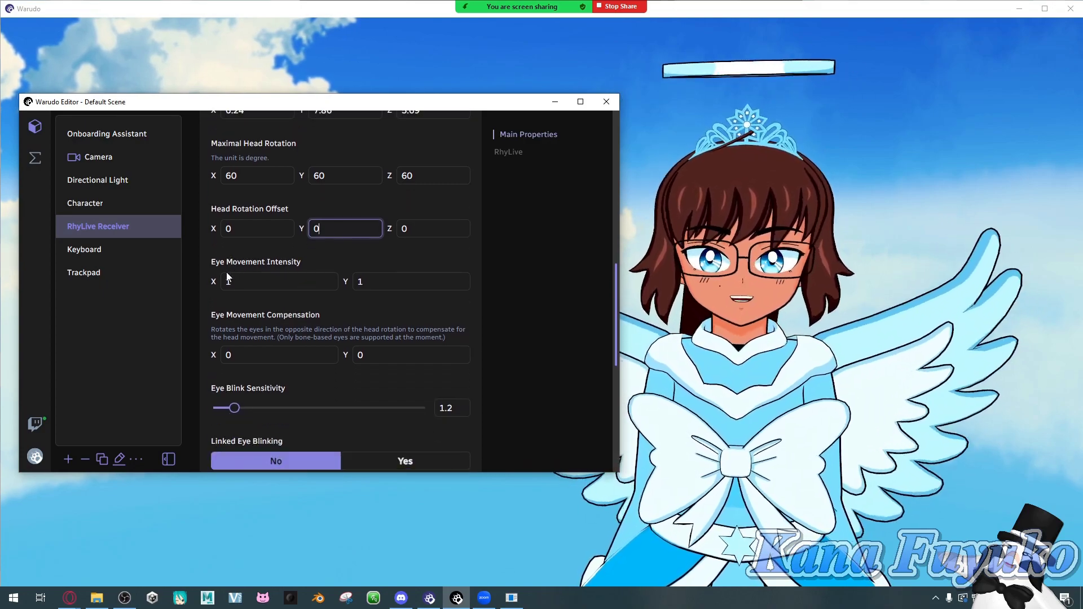
{"action": "left_click", "coordinate": [259, 281]}
{"action": "scroll", "coordinate": [259, 280], "scroll_direction": "down", "scroll_amount": 1}
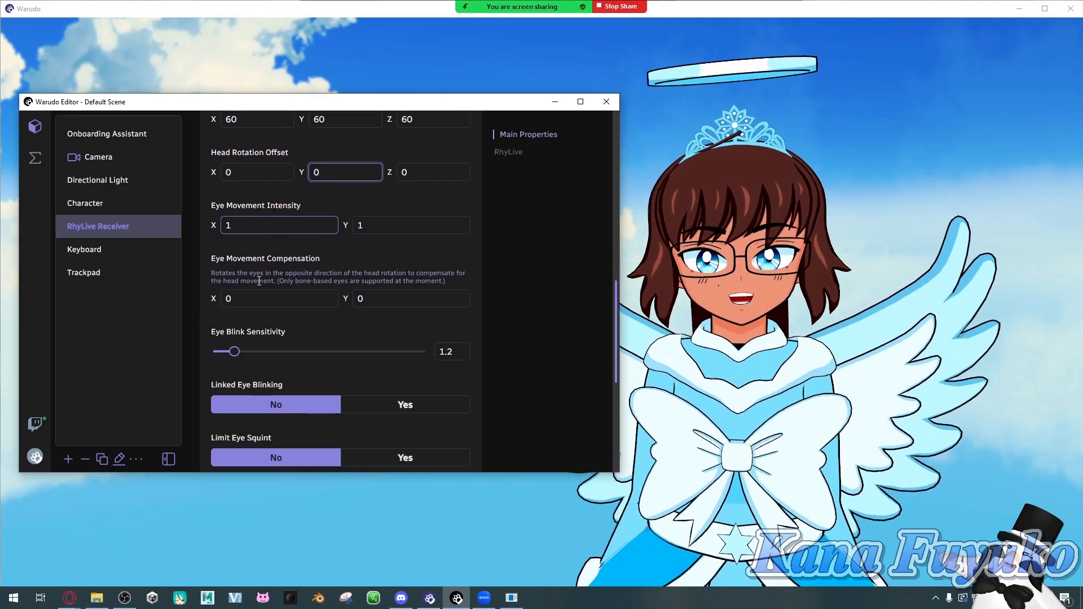
{"action": "left_click_drag", "start_coordinate": [220, 228], "coordinate": [223, 227]}
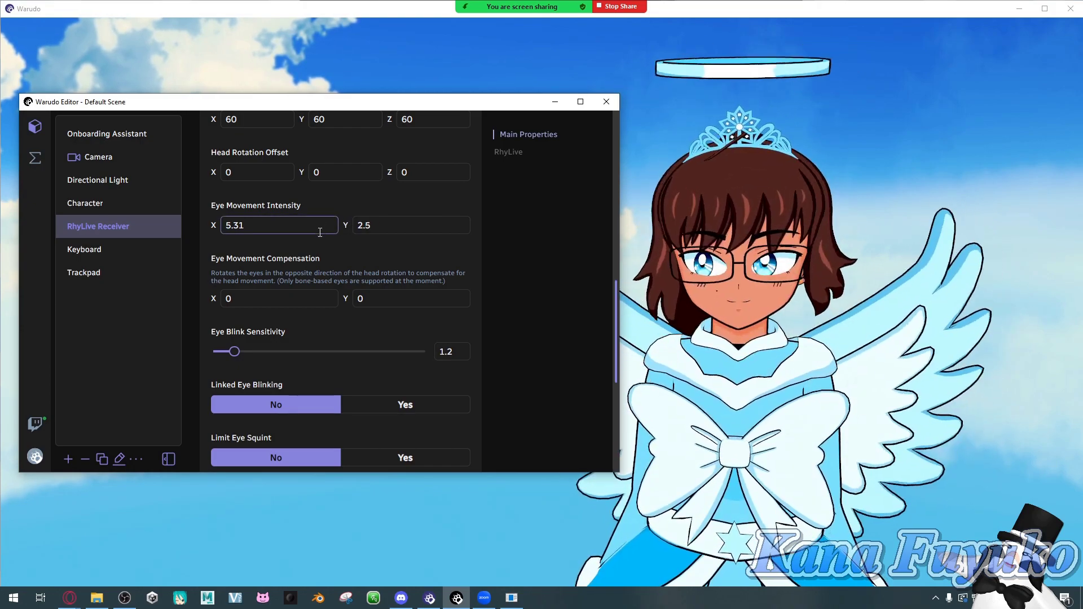
Step: Try Eye Movement Compensation X values of -1.08 and 0.84, and reset X to 0
{"action": "scroll", "coordinate": [319, 232], "scroll_direction": "down", "scroll_amount": 1}
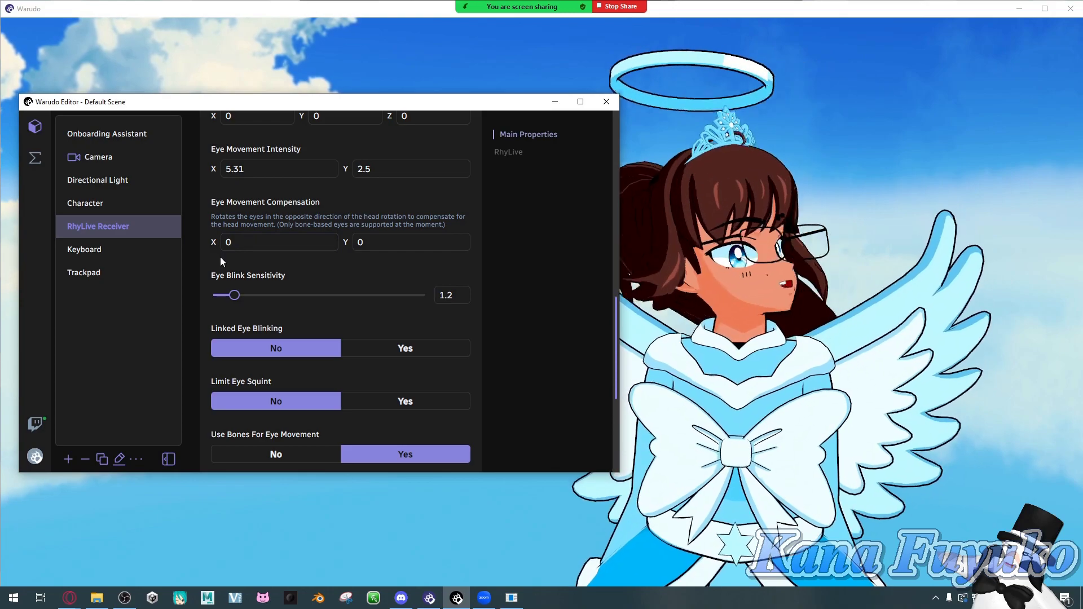
{"action": "left_click_drag", "start_coordinate": [214, 242], "coordinate": [220, 242]}
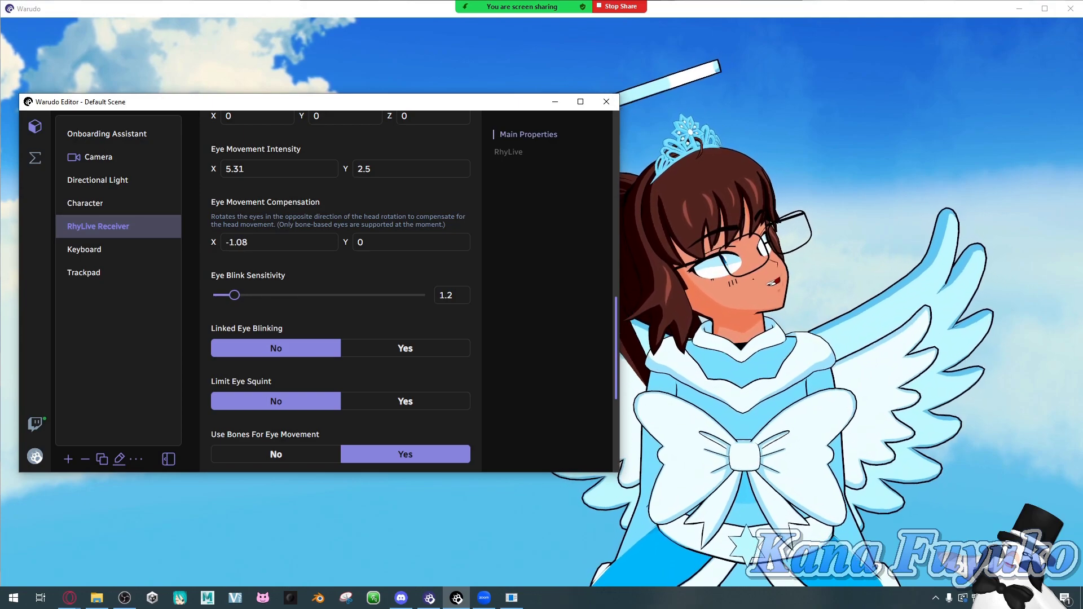
{"action": "left_click_drag", "start_coordinate": [315, 242], "coordinate": [173, 244]}
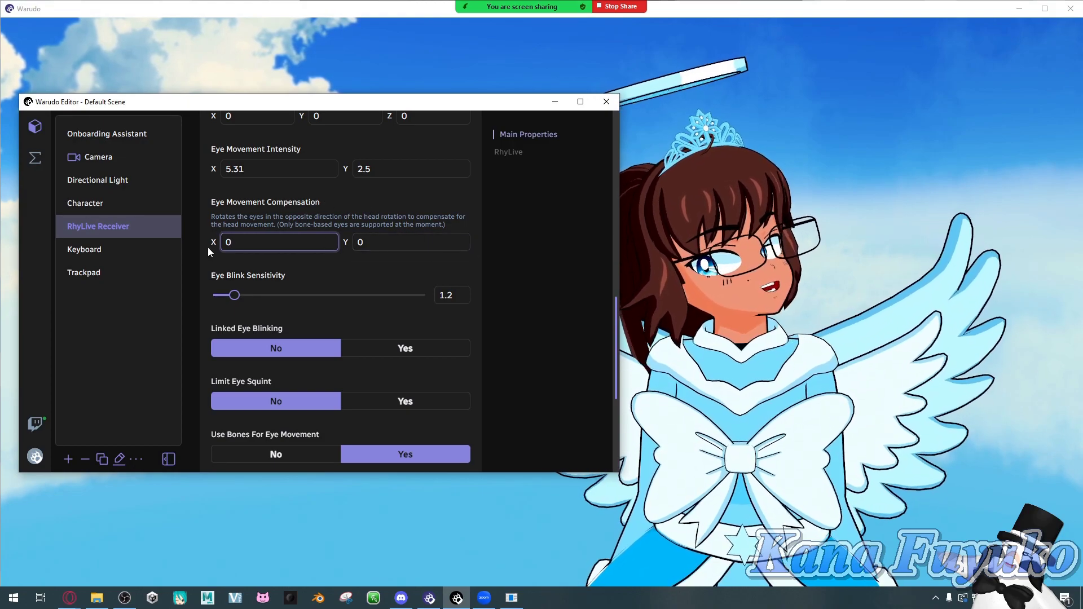
{"action": "left_click_drag", "start_coordinate": [214, 244], "coordinate": [221, 244]}
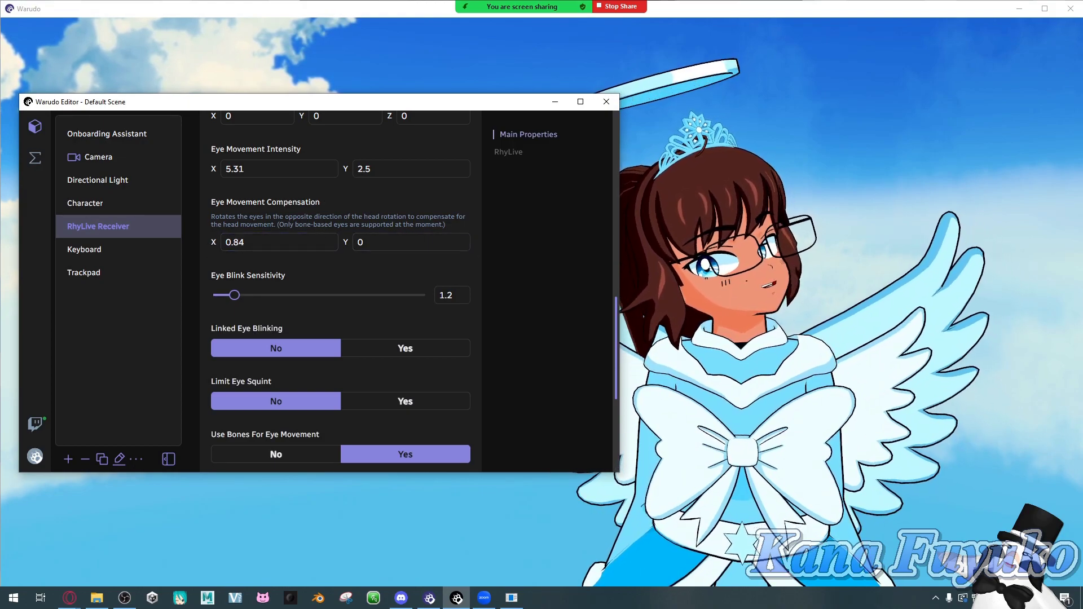
{"action": "left_click", "coordinate": [261, 242]}
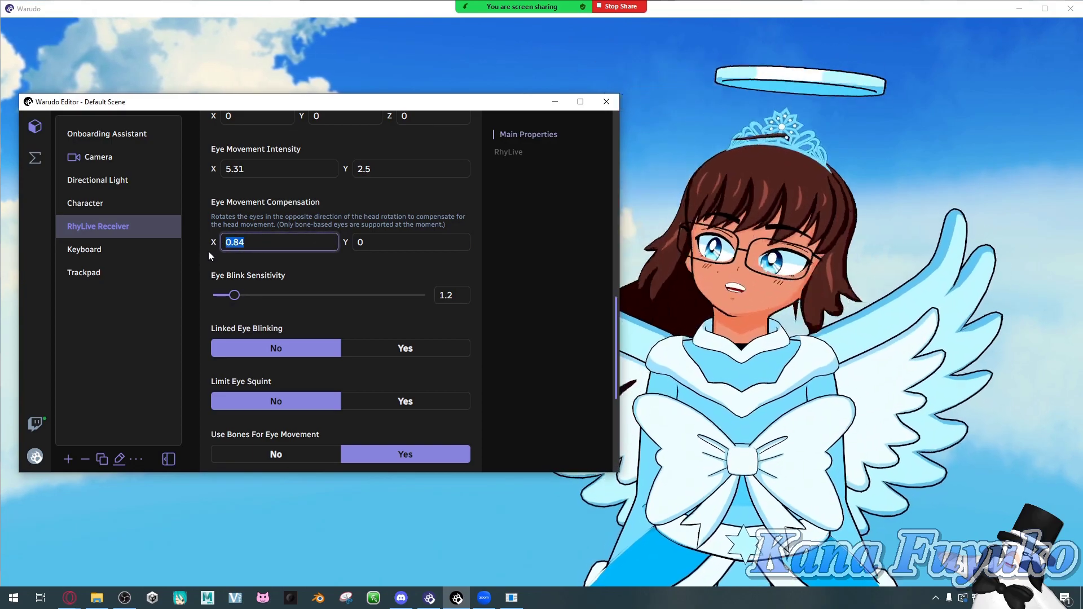
{"action": "type", "text": "0"}
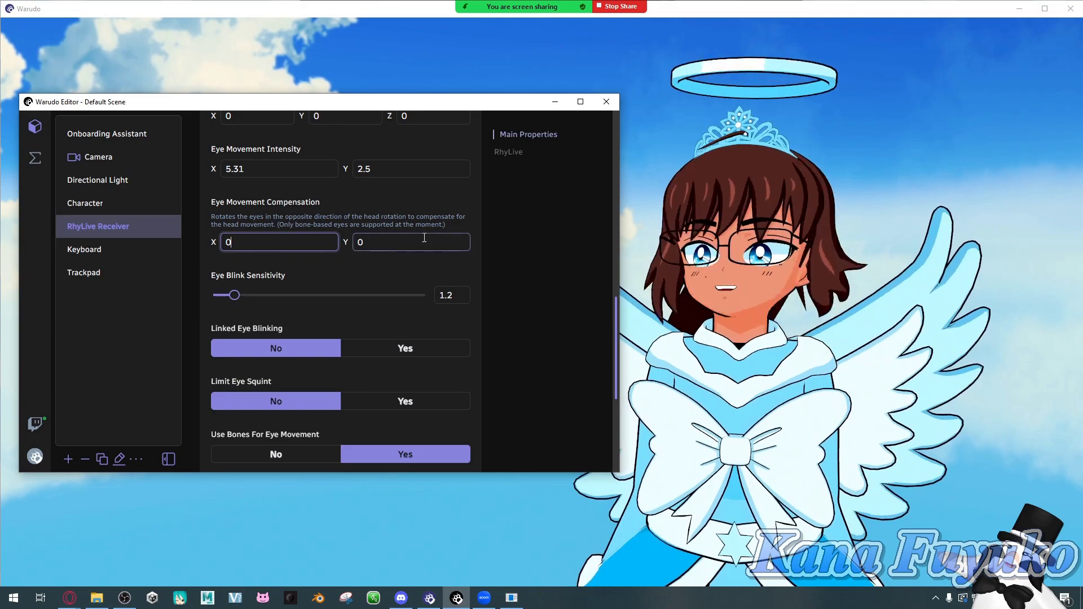
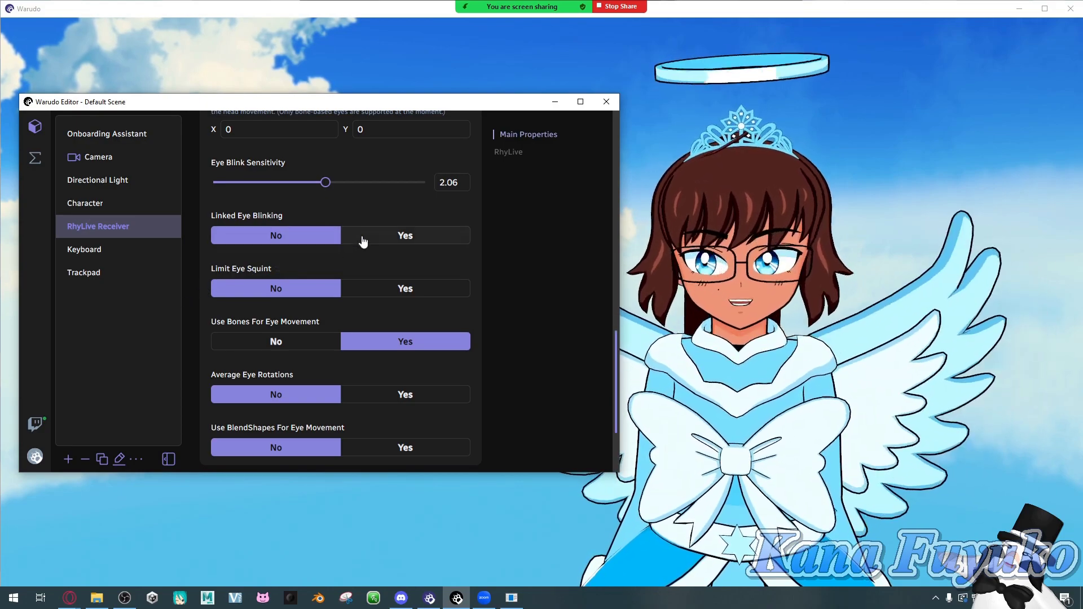
Step: Try enabling Linked Eye Blinking and Limit Eye Squint in turn, and set both back to No
{"action": "left_click", "coordinate": [364, 242]}
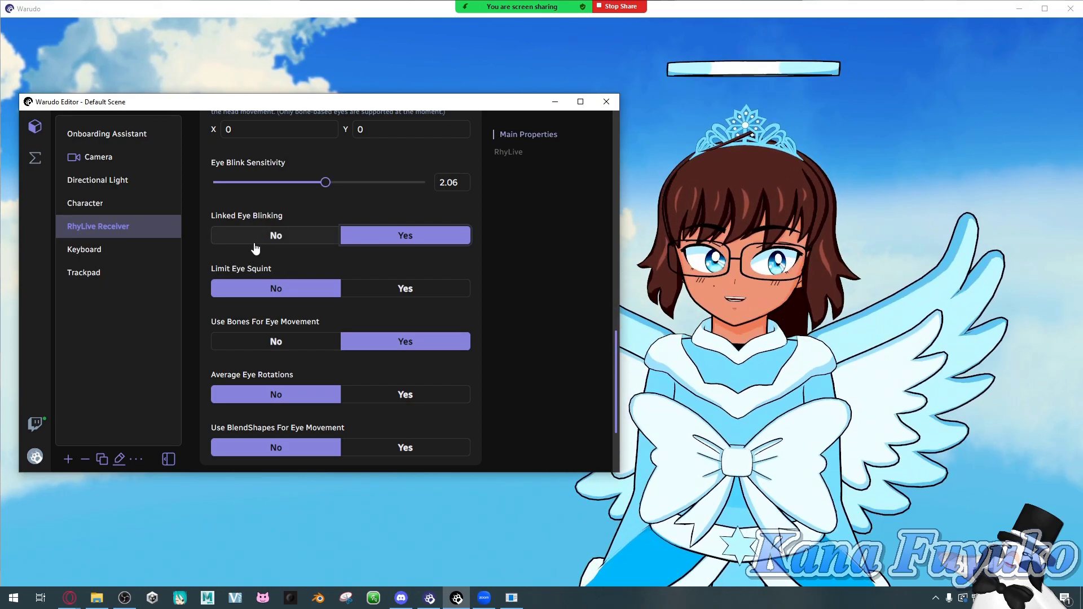
{"action": "left_click", "coordinate": [274, 236]}
{"action": "left_click", "coordinate": [382, 289]}
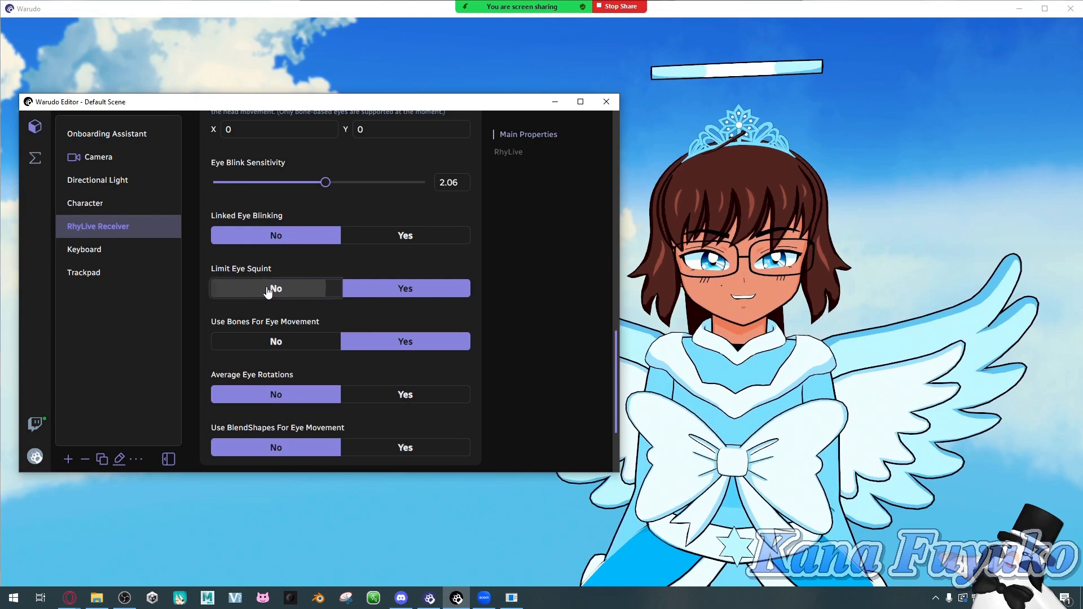
{"action": "left_click", "coordinate": [267, 290]}
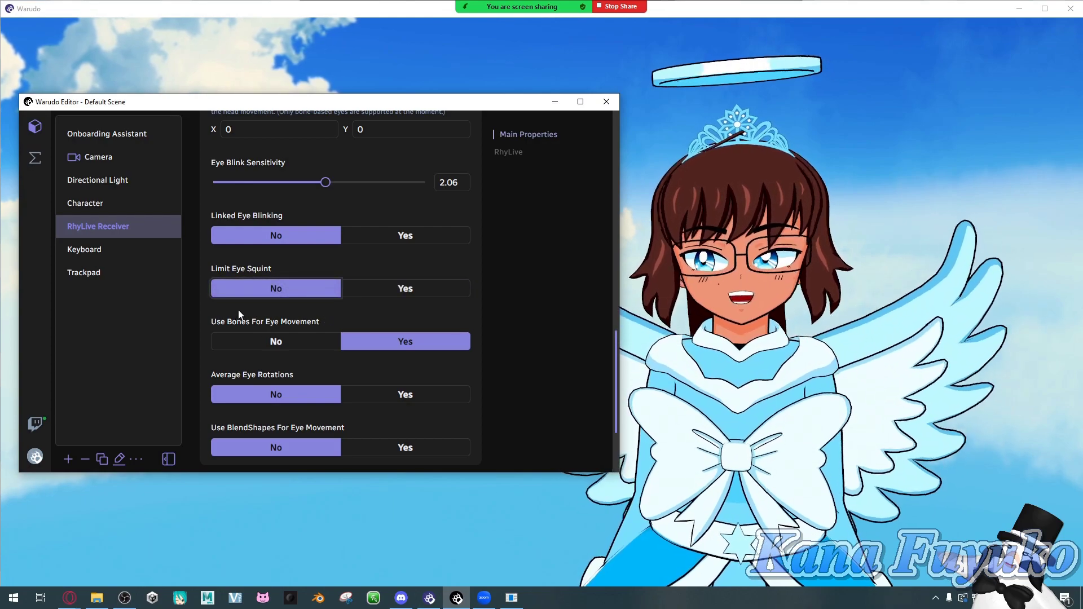
Step: Make eye movement use BlendShapes instead of bones, and reset Eye Movement Intensity to 1 on X and Y
{"action": "scroll", "coordinate": [239, 315], "scroll_direction": "down", "scroll_amount": 1}
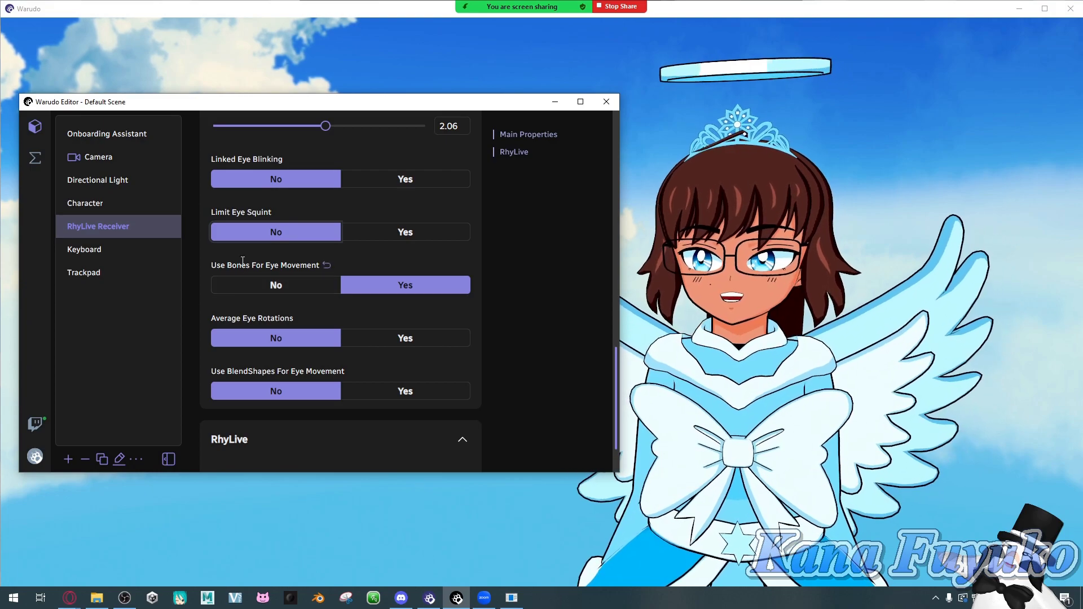
{"action": "left_click", "coordinate": [277, 285]}
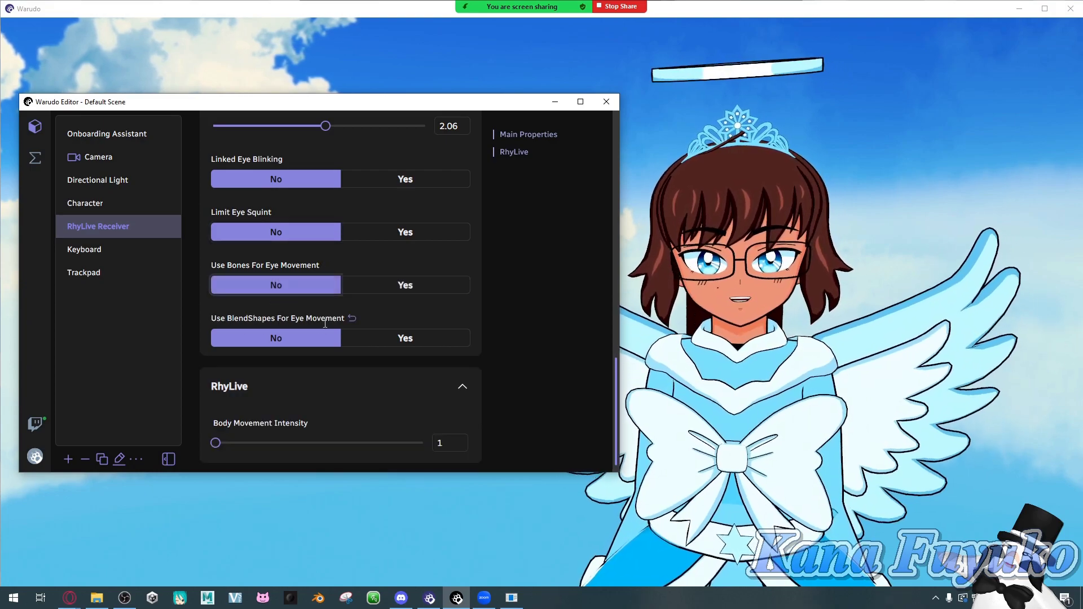
{"action": "left_click", "coordinate": [391, 338]}
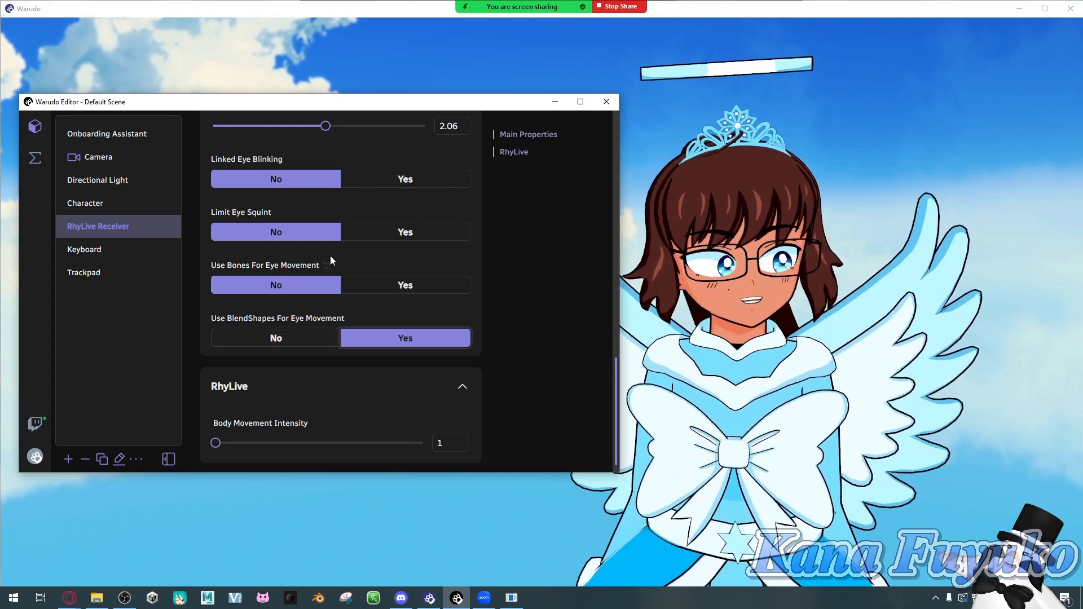
{"action": "scroll", "coordinate": [326, 273], "scroll_direction": "up", "scroll_amount": 5}
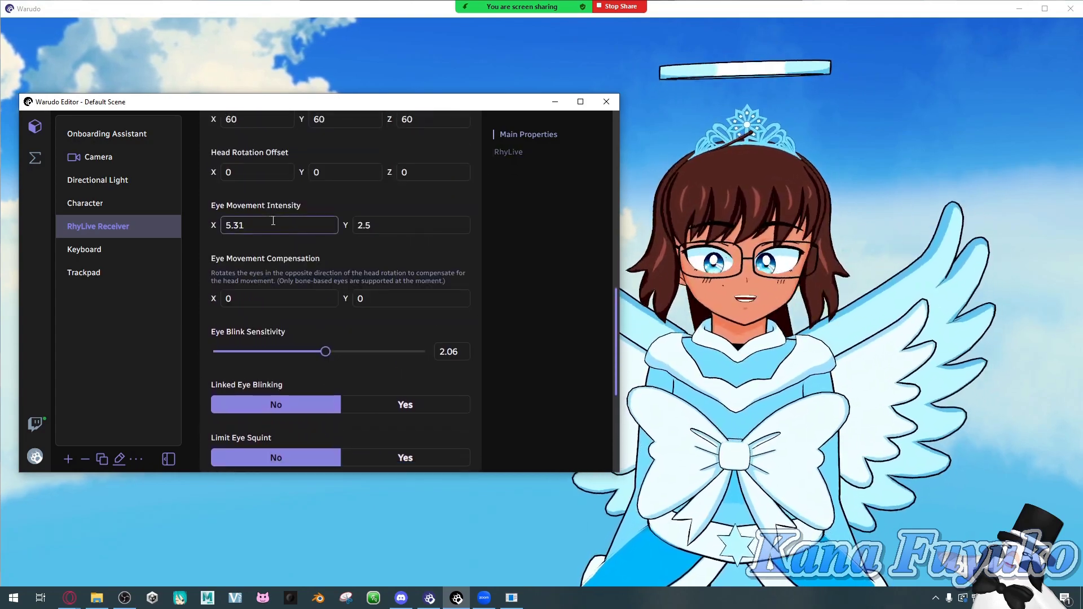
{"action": "left_click", "coordinate": [273, 225]}
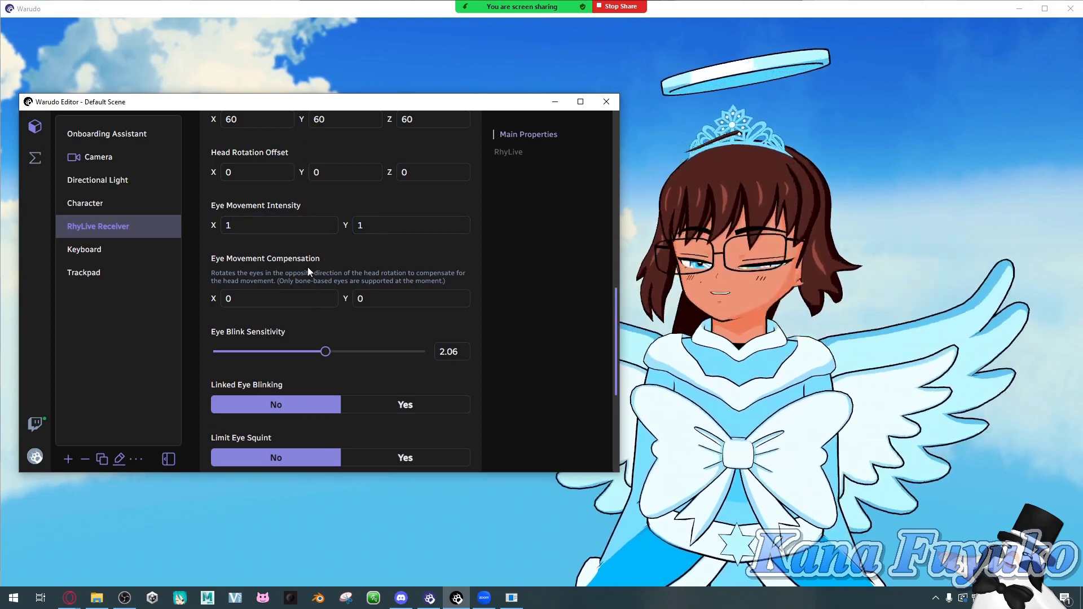
Step: Raise the RhyLive Body Movement Intensity to 2.27
{"action": "scroll", "coordinate": [307, 266], "scroll_direction": "down", "scroll_amount": 1}
{"action": "scroll", "coordinate": [305, 273], "scroll_direction": "down", "scroll_amount": 1}
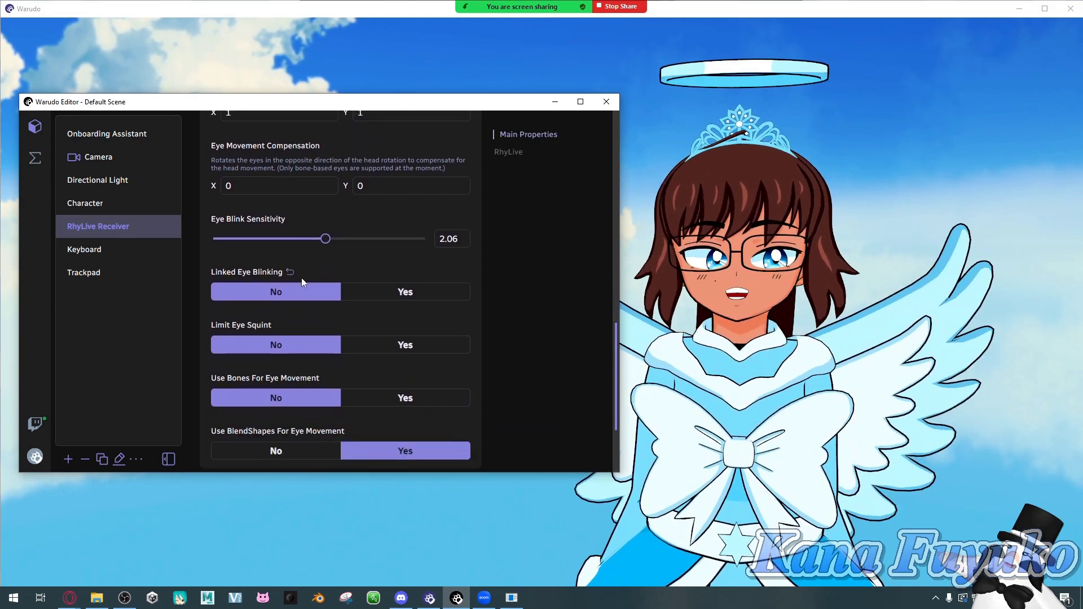
{"action": "scroll", "coordinate": [296, 299], "scroll_direction": "down", "scroll_amount": 2}
{"action": "left_click", "coordinate": [311, 285]}
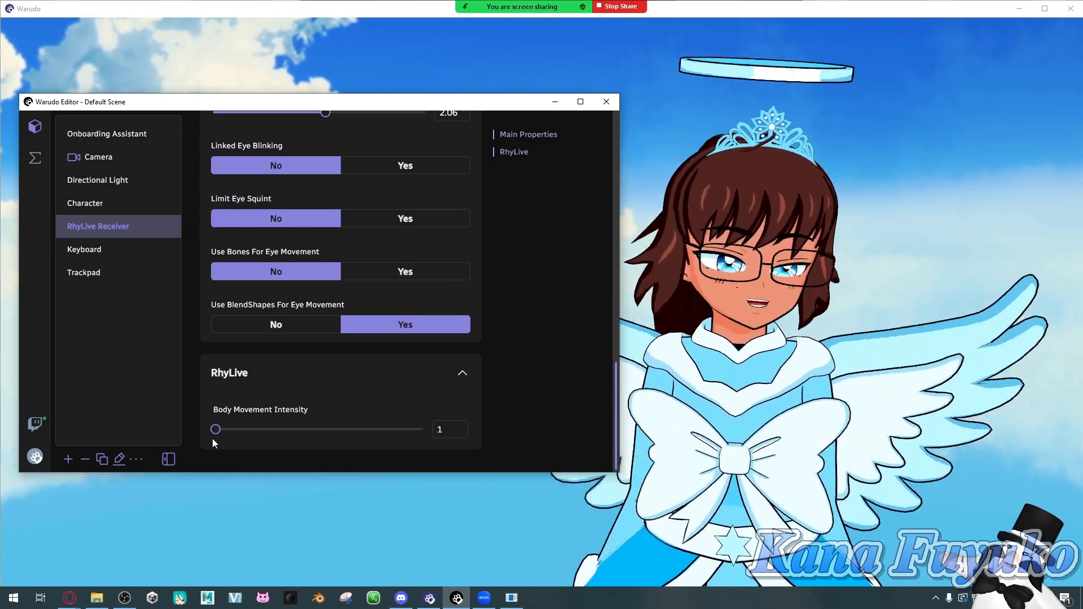
{"action": "left_click_drag", "start_coordinate": [215, 429], "coordinate": [222, 428]}
{"action": "left_click_drag", "start_coordinate": [290, 424], "coordinate": [322, 425]}
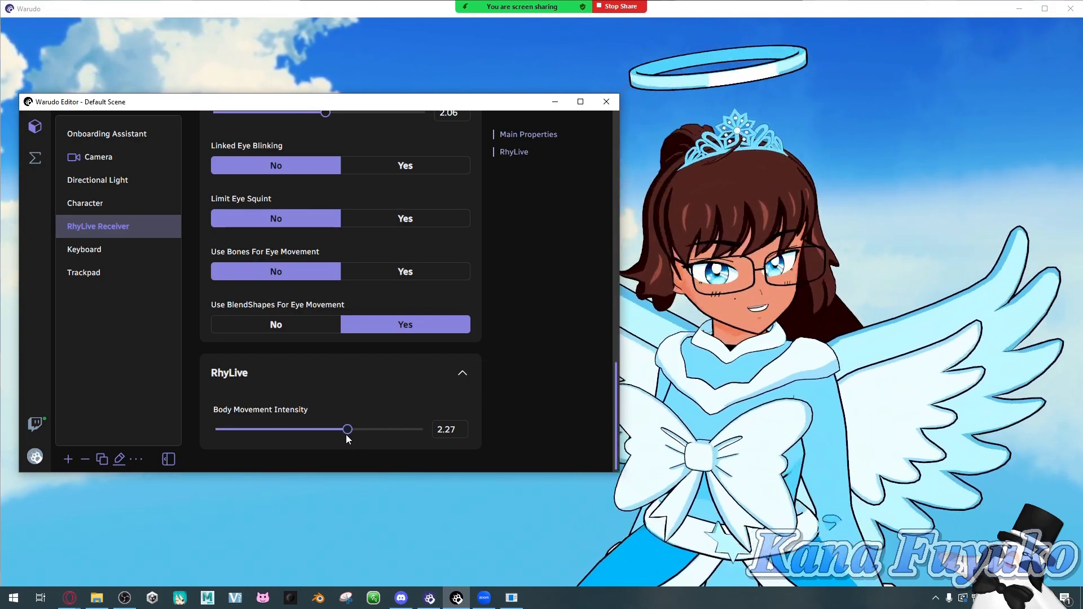
{"action": "left_click_drag", "start_coordinate": [347, 429], "coordinate": [346, 428]}
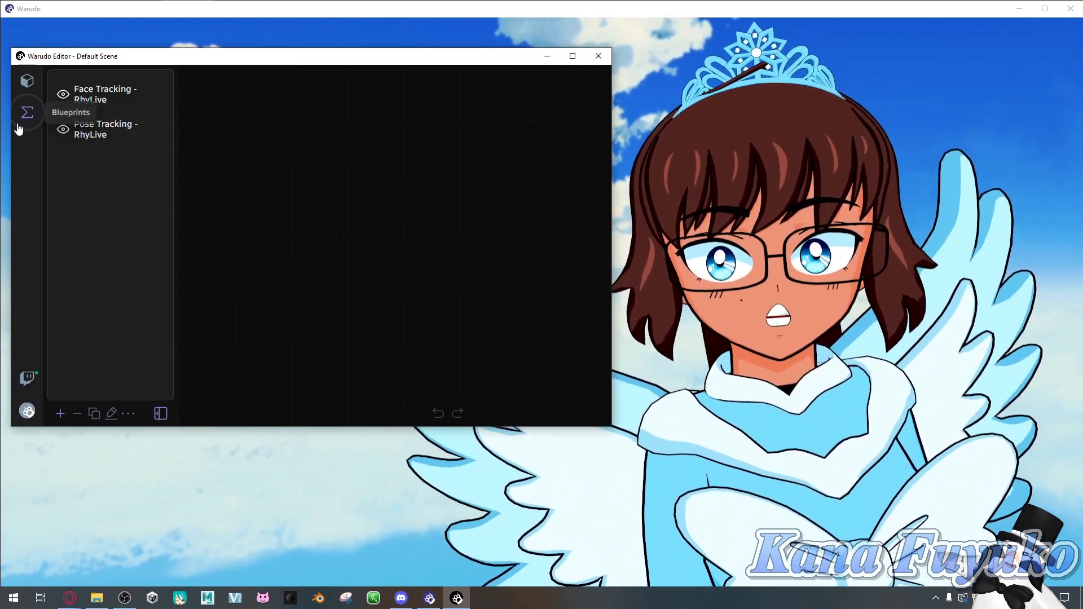
Step: Open the Face Tracking - RhyLive blueprint and set the Smooth BlendShape List node's Smooth Time to 0
{"action": "left_click", "coordinate": [93, 101]}
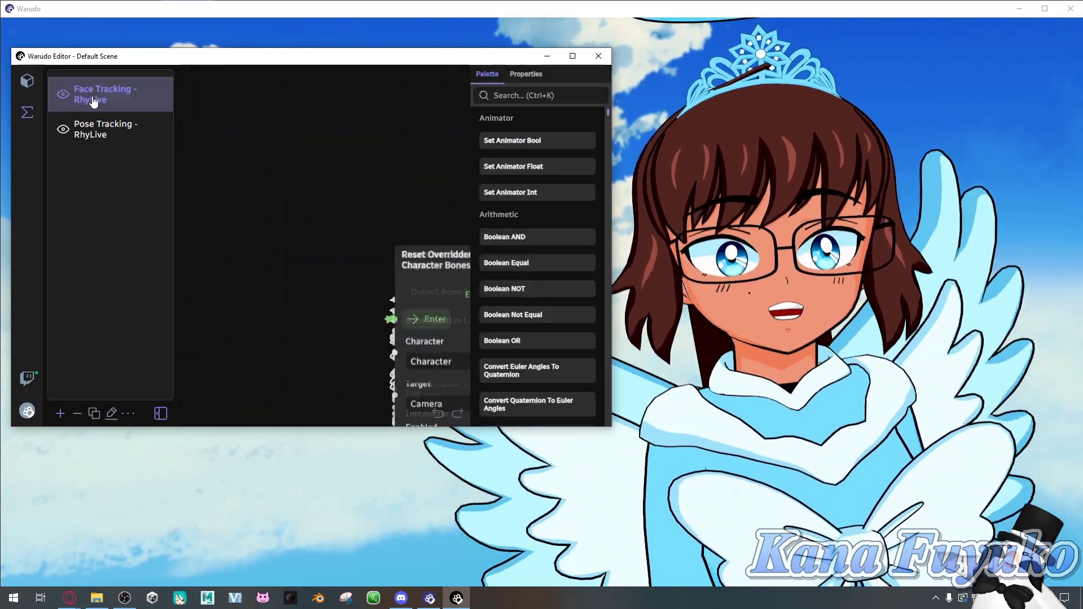
{"action": "scroll", "coordinate": [294, 219], "scroll_direction": "down", "scroll_amount": 5}
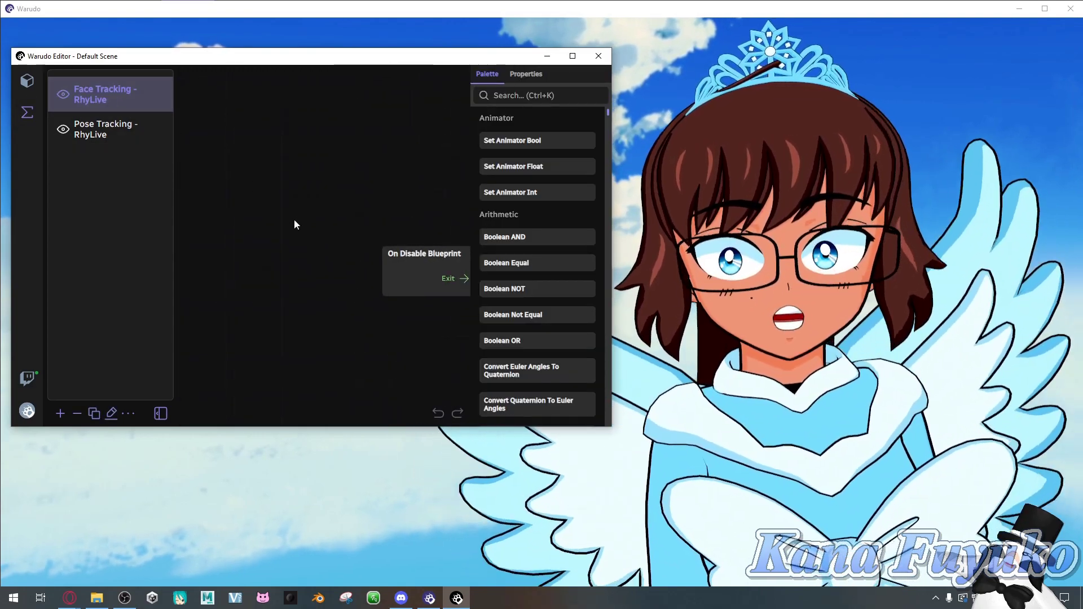
{"action": "scroll", "coordinate": [389, 185], "scroll_direction": "down", "scroll_amount": 6}
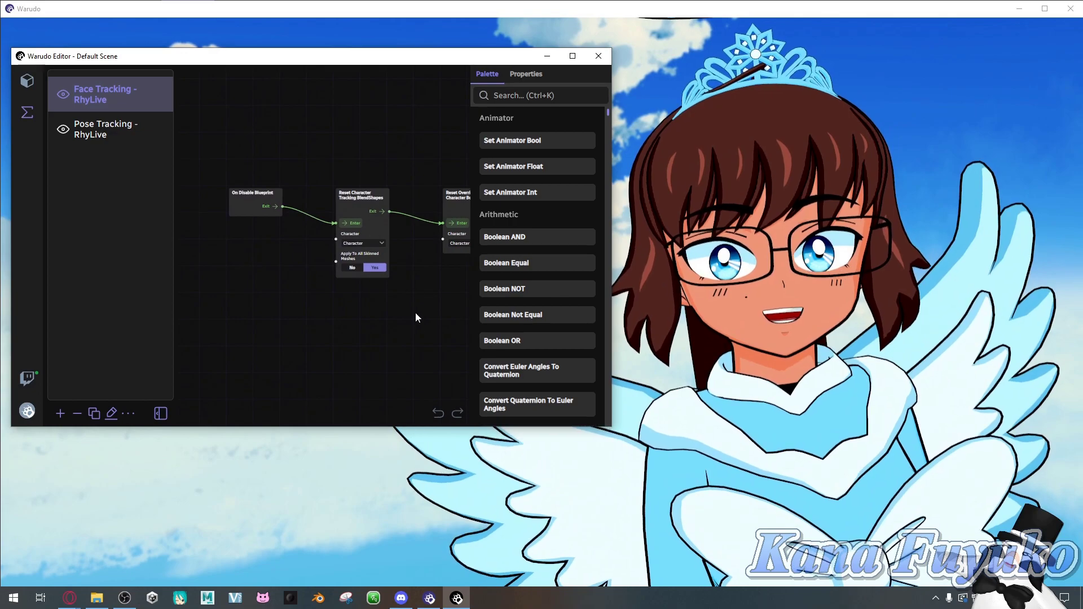
{"action": "middle_click_drag", "start_coordinate": [368, 327], "coordinate": [272, 156]}
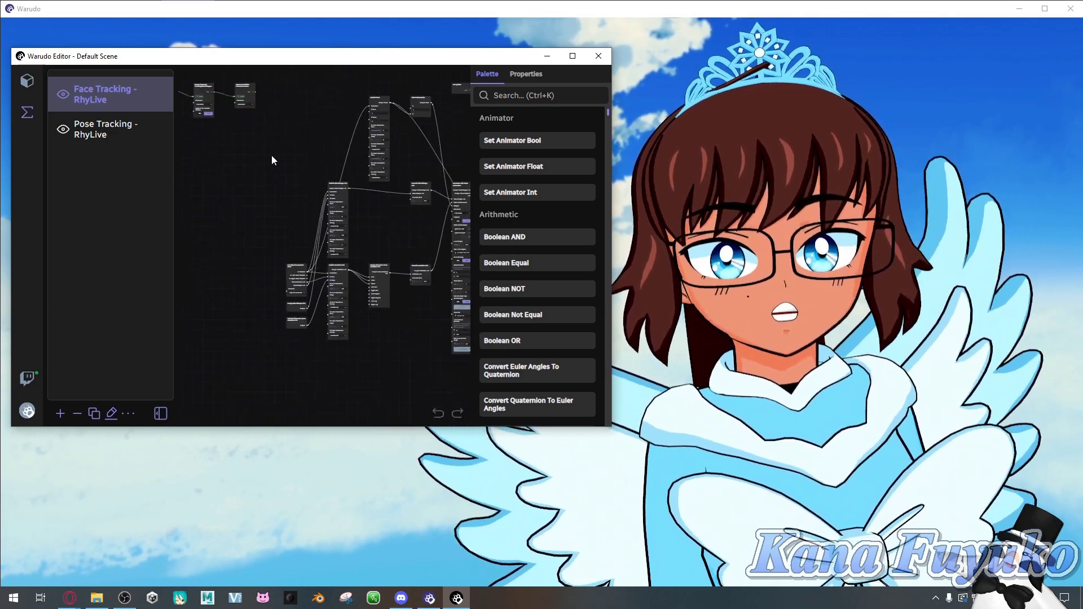
{"action": "scroll", "coordinate": [367, 250], "scroll_direction": "up", "scroll_amount": 6}
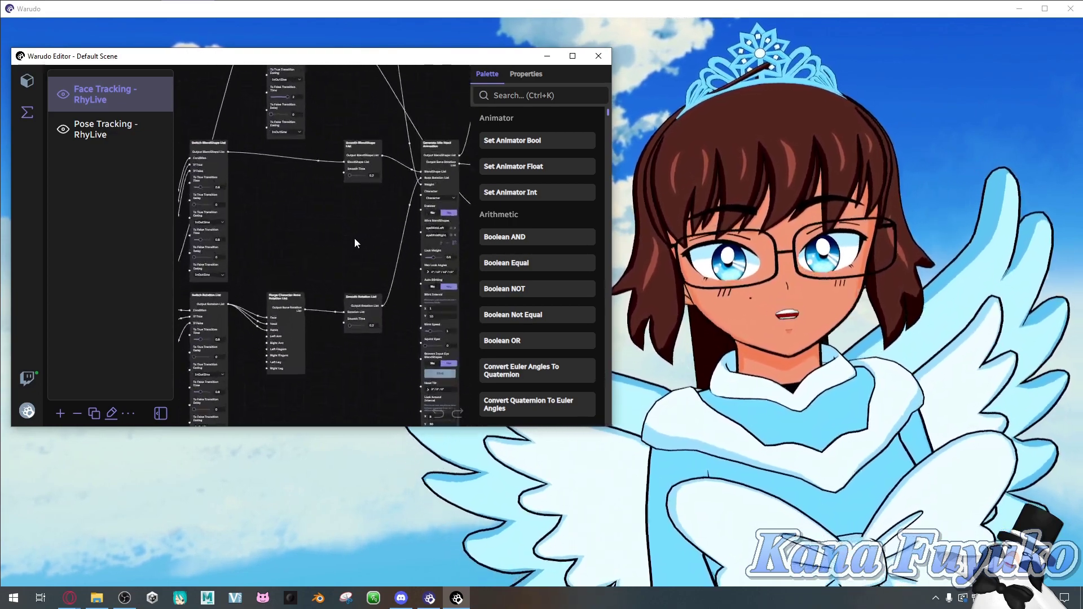
{"action": "middle_click_drag", "start_coordinate": [339, 171], "coordinate": [295, 300]}
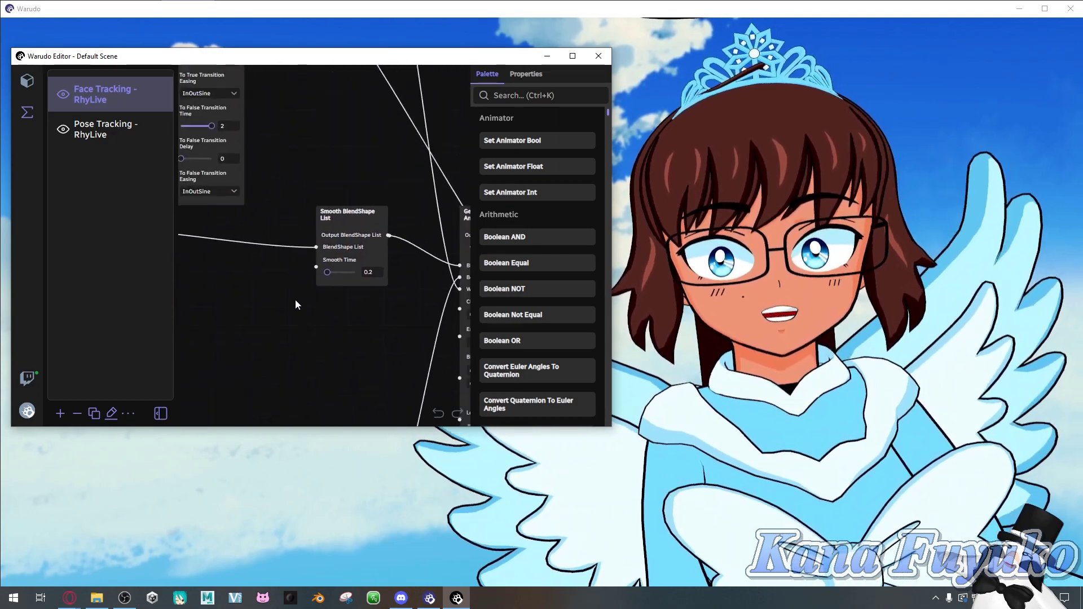
{"action": "scroll", "coordinate": [324, 312], "scroll_direction": "up", "scroll_amount": 3}
{"action": "scroll", "coordinate": [319, 293], "scroll_direction": "up", "scroll_amount": 2}
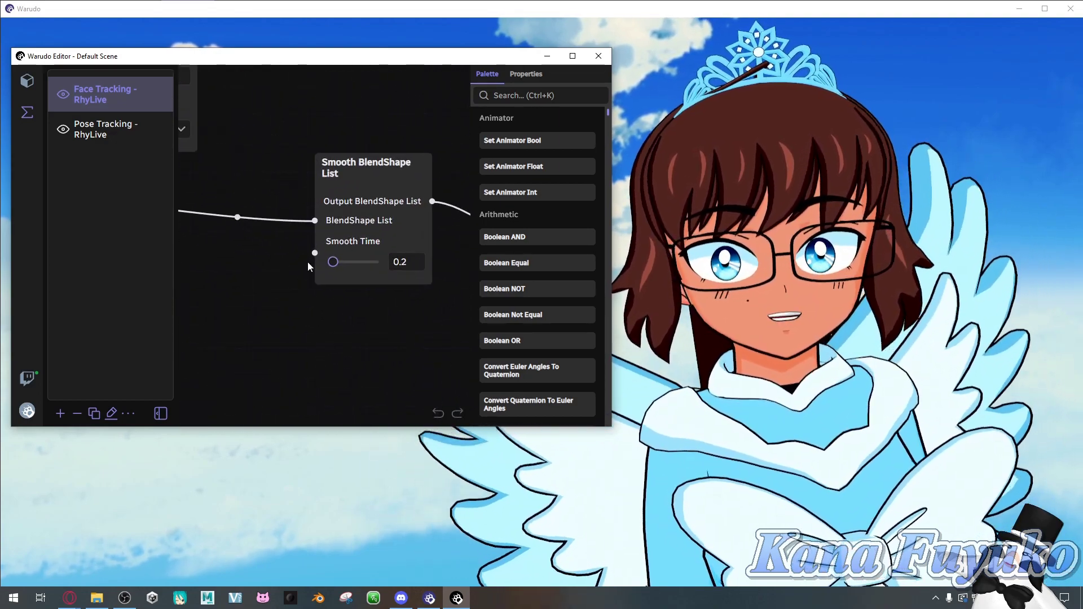
{"action": "scroll", "coordinate": [333, 268], "scroll_direction": "up", "scroll_amount": 1}
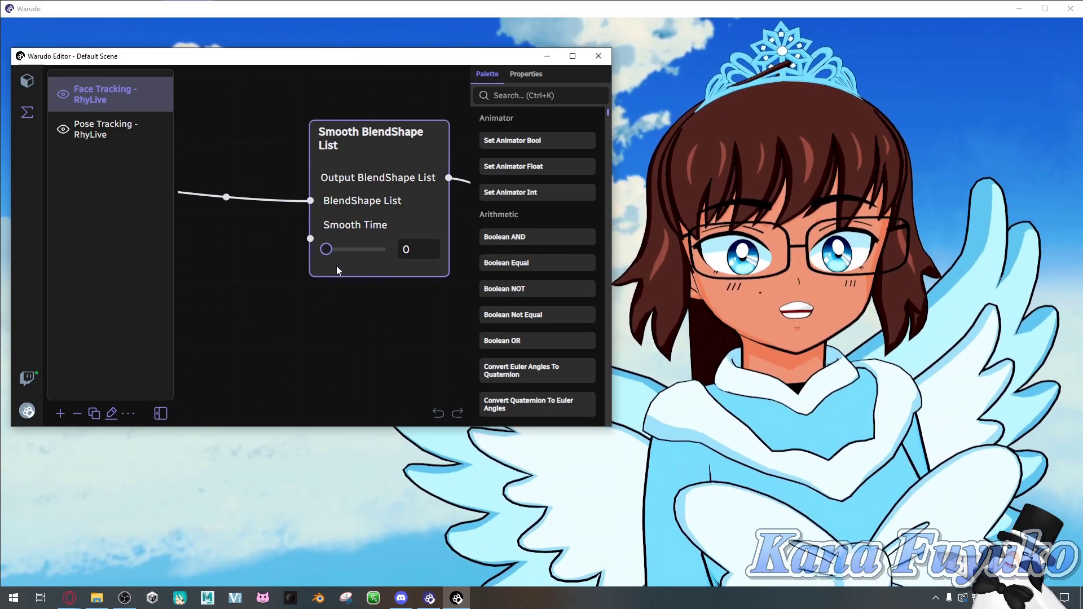
Step: Set the Smooth Time of the Smooth Rotation List node to 0 in the face tracking blueprint
{"action": "middle_click_drag", "start_coordinate": [343, 324], "coordinate": [289, 238]}
{"action": "scroll", "coordinate": [298, 290], "scroll_direction": "down", "scroll_amount": 3}
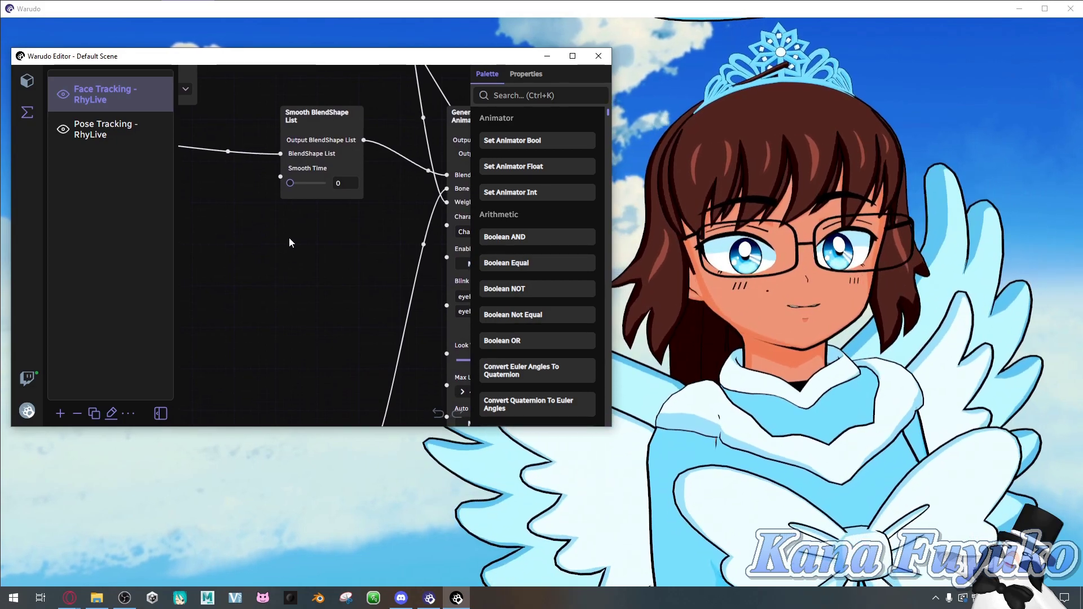
{"action": "middle_click_drag", "start_coordinate": [319, 306], "coordinate": [338, 101]}
{"action": "scroll", "coordinate": [309, 356], "scroll_direction": "up", "scroll_amount": 1}
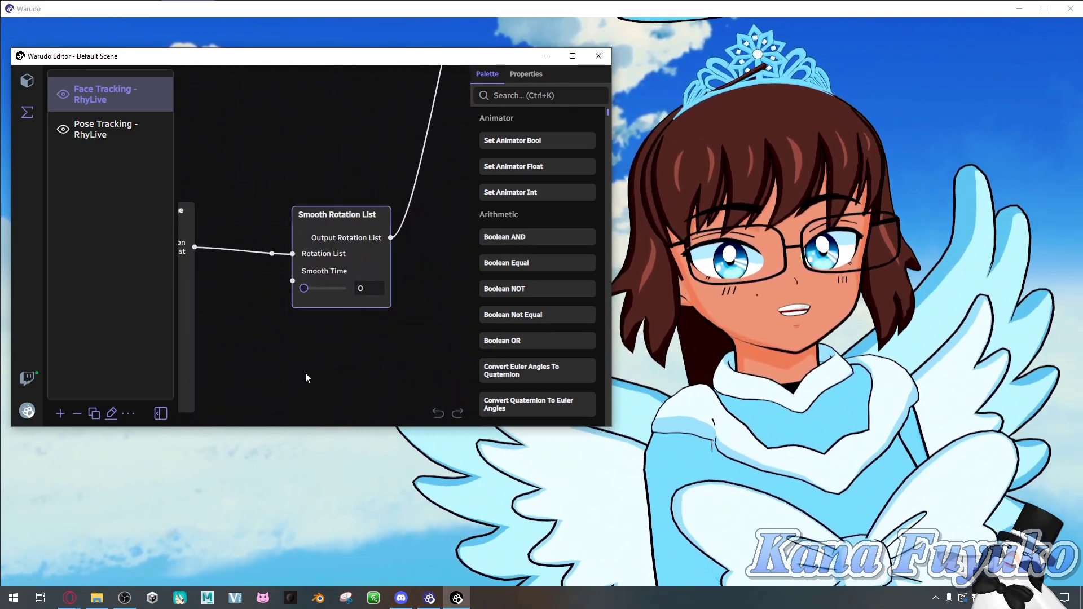
Step: Open the Pose Tracking - RhyLive blueprint and lower the Smooth Rotation List node's Smooth Time to its minimum
{"action": "scroll", "coordinate": [297, 349], "scroll_direction": "down", "scroll_amount": 3}
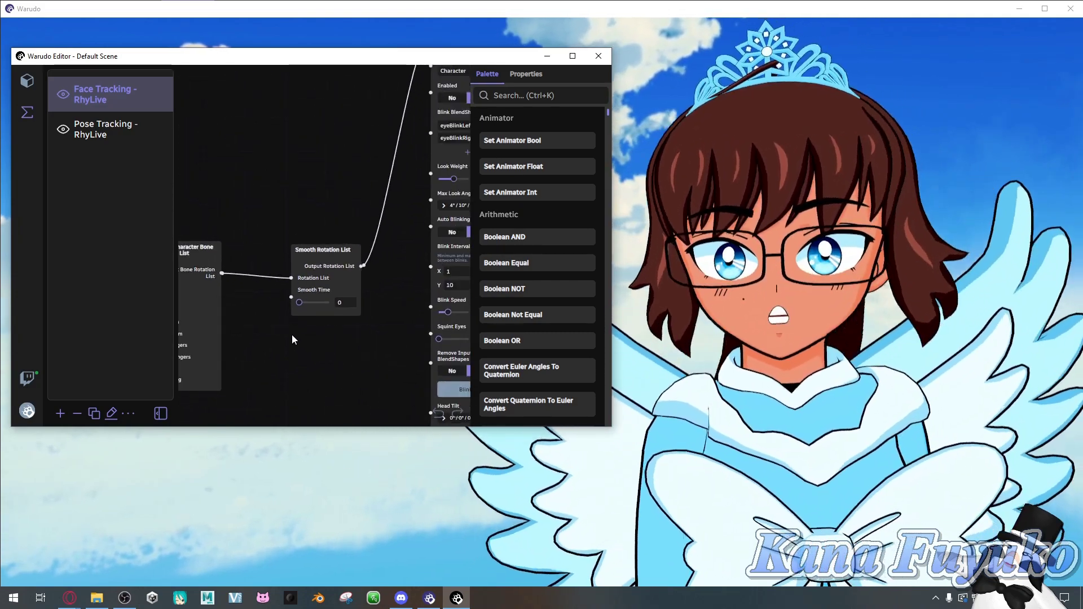
{"action": "scroll", "coordinate": [292, 335], "scroll_direction": "down", "scroll_amount": 2}
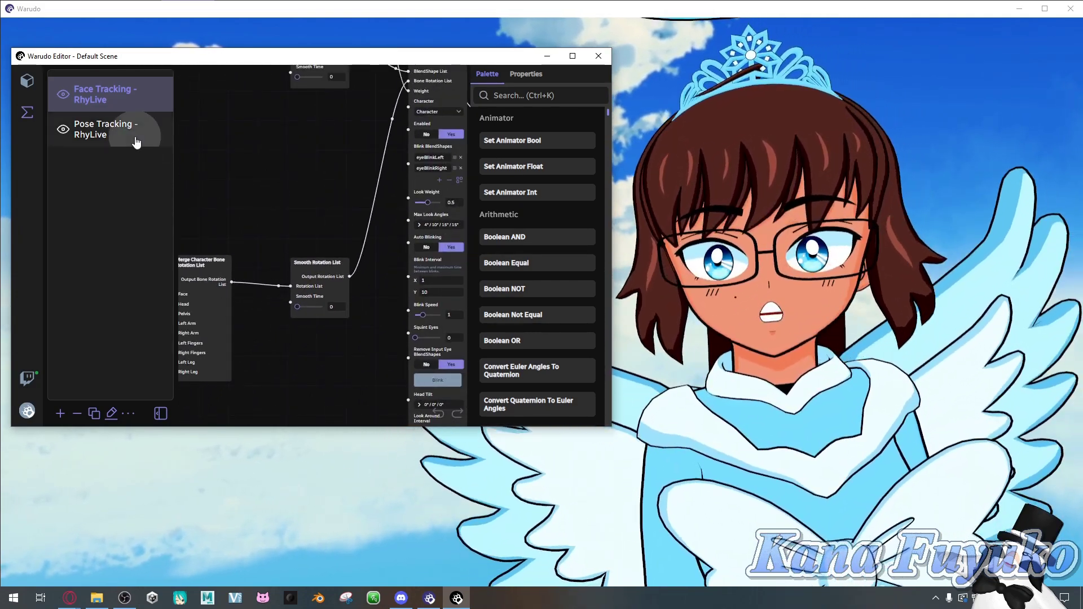
{"action": "left_click", "coordinate": [138, 140]}
{"action": "scroll", "coordinate": [345, 261], "scroll_direction": "down", "scroll_amount": 5}
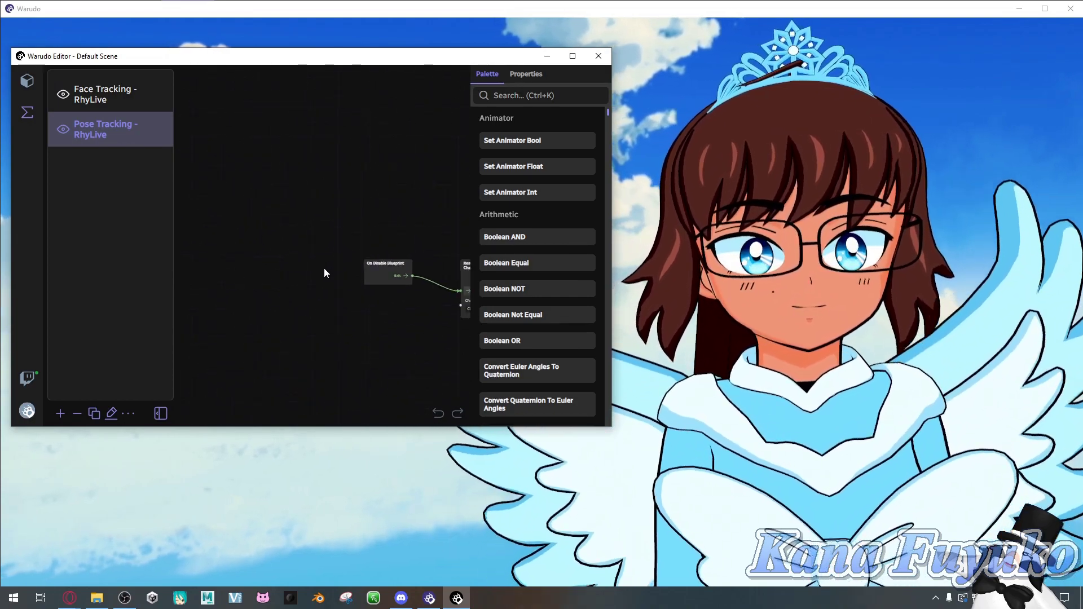
{"action": "scroll", "coordinate": [303, 322], "scroll_direction": "up", "scroll_amount": 5}
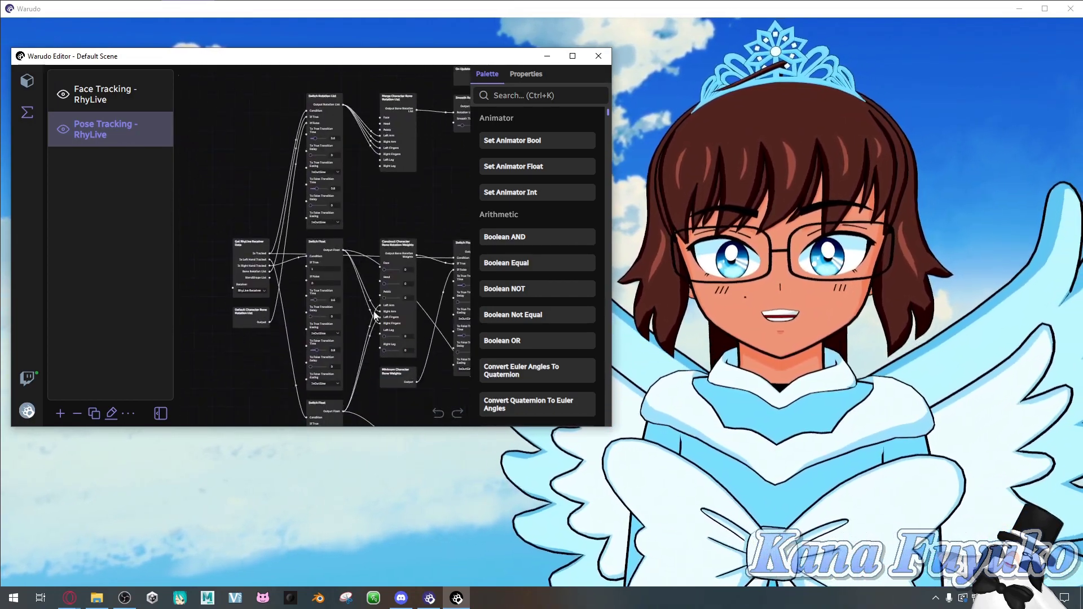
{"action": "middle_click_drag", "start_coordinate": [339, 332], "coordinate": [300, 198]}
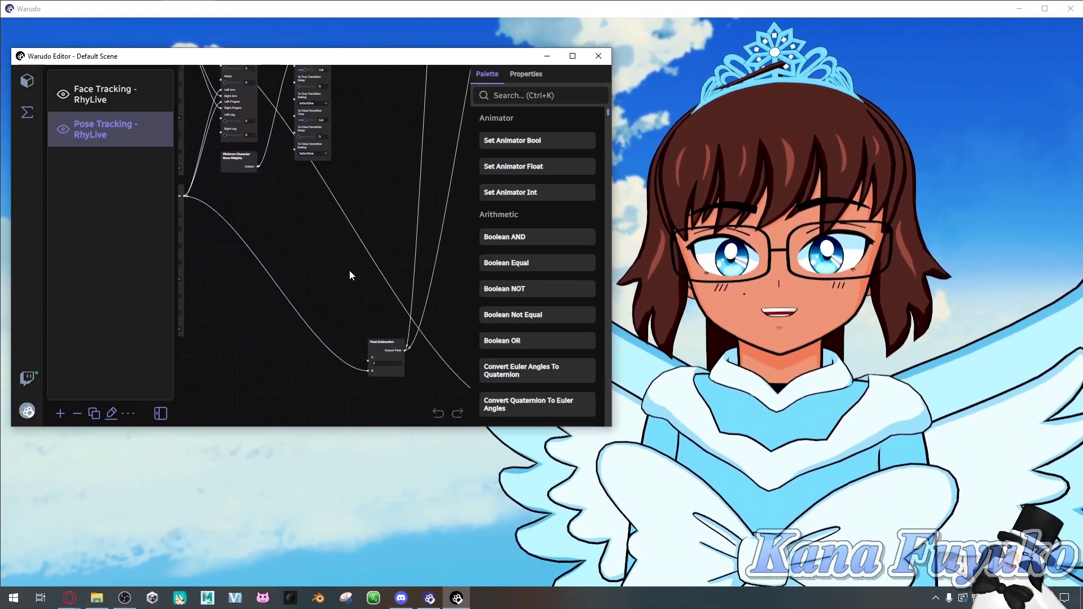
{"action": "middle_click_drag", "start_coordinate": [350, 269], "coordinate": [320, 401]}
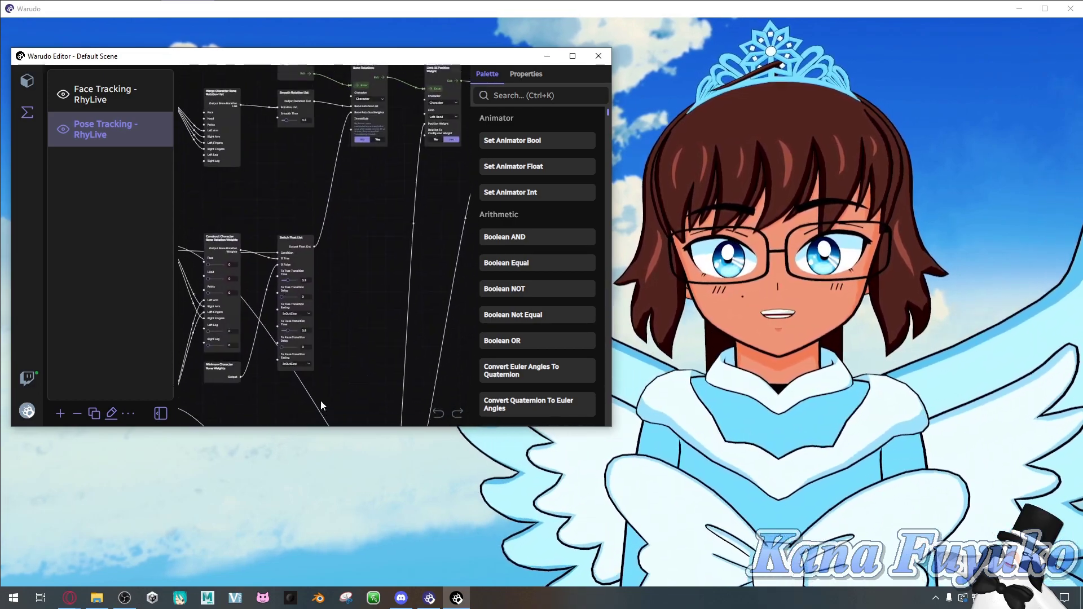
{"action": "scroll", "coordinate": [292, 169], "scroll_direction": "up", "scroll_amount": 6}
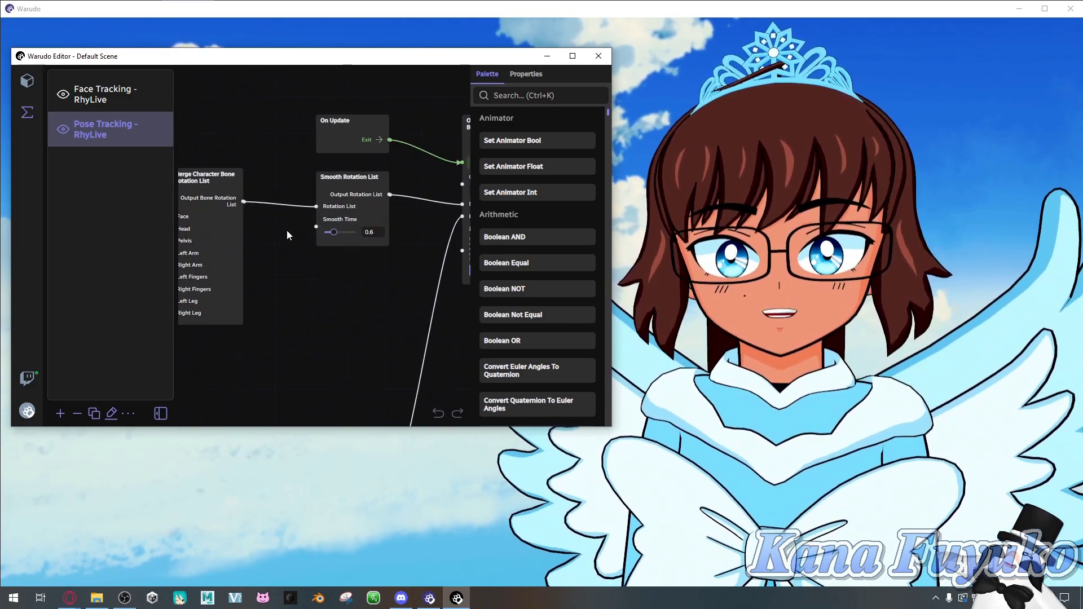
{"action": "left_click_drag", "start_coordinate": [334, 232], "coordinate": [305, 243]}
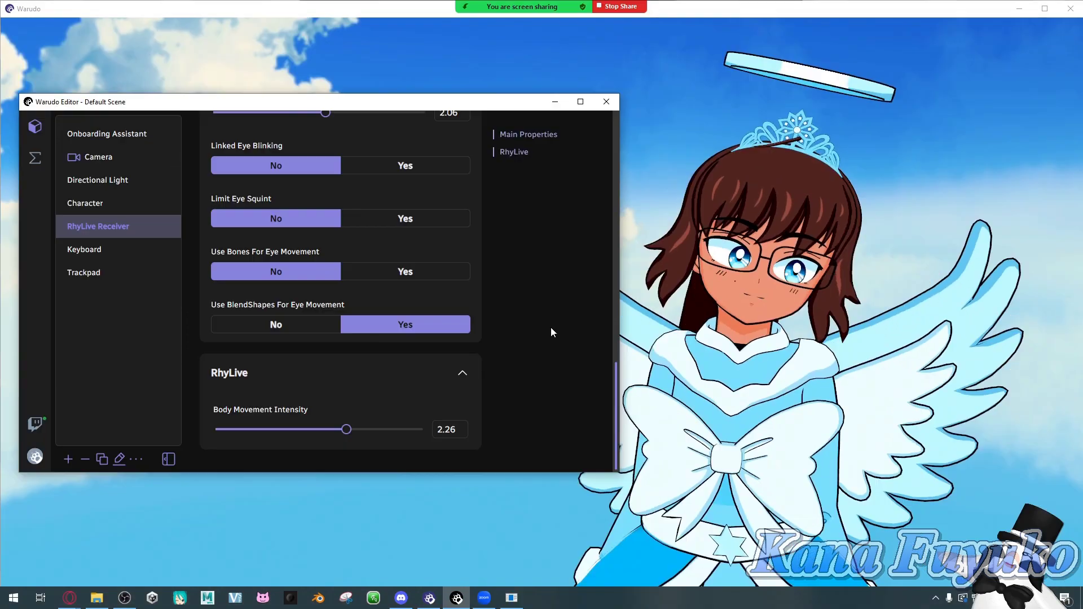
Step: Review the RhyLive Receiver's head and eye movement settings, and minimize the editor window to view the whole avatar
{"action": "scroll", "coordinate": [543, 330], "scroll_direction": "up", "scroll_amount": 8}
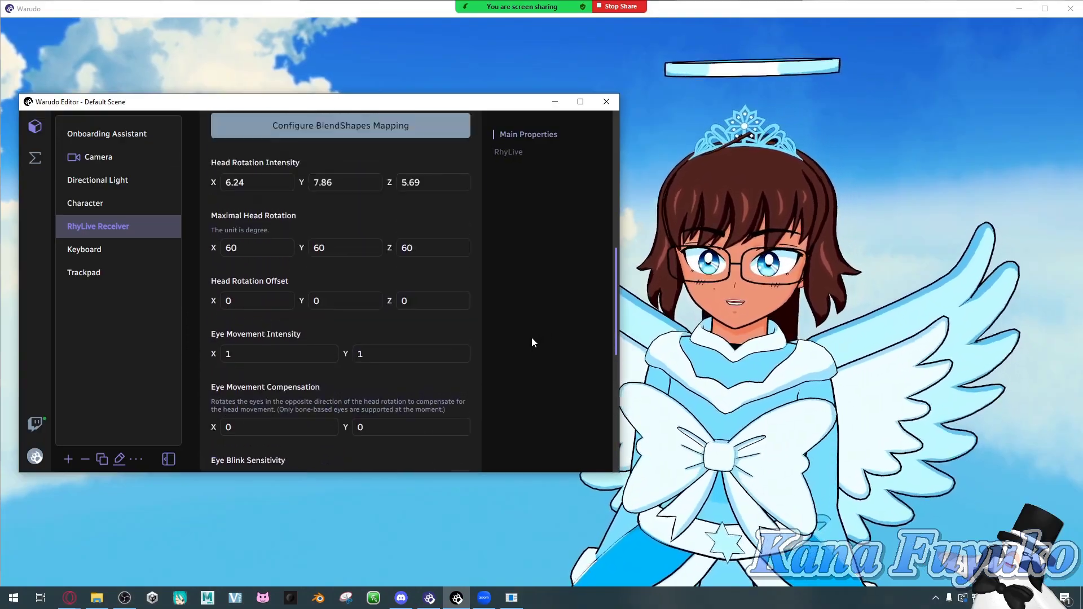
{"action": "scroll", "coordinate": [523, 338], "scroll_direction": "down", "scroll_amount": 2}
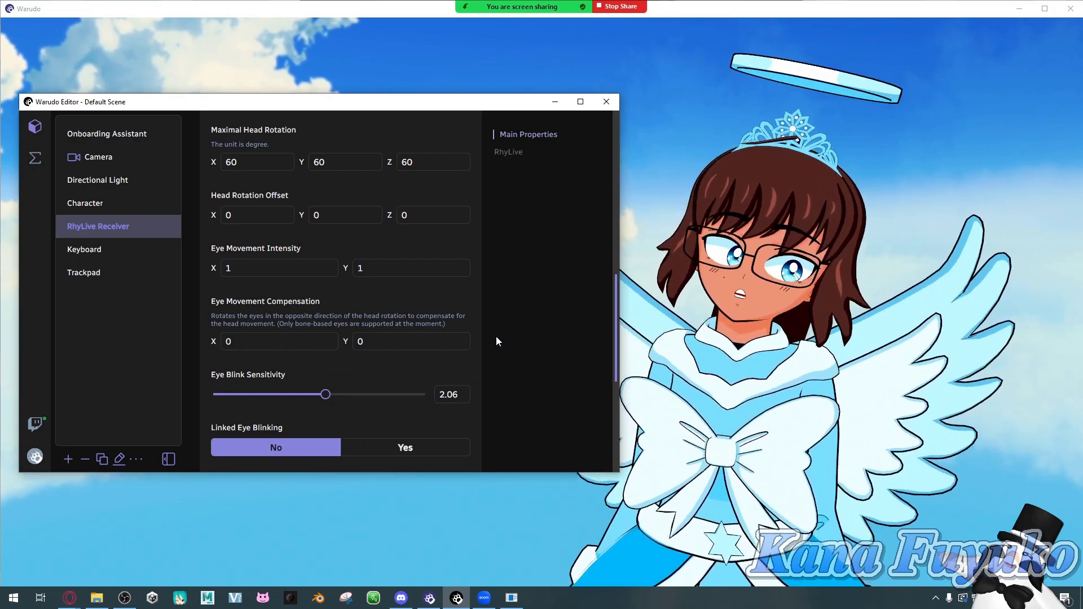
{"action": "scroll", "coordinate": [492, 337], "scroll_direction": "up", "scroll_amount": 3}
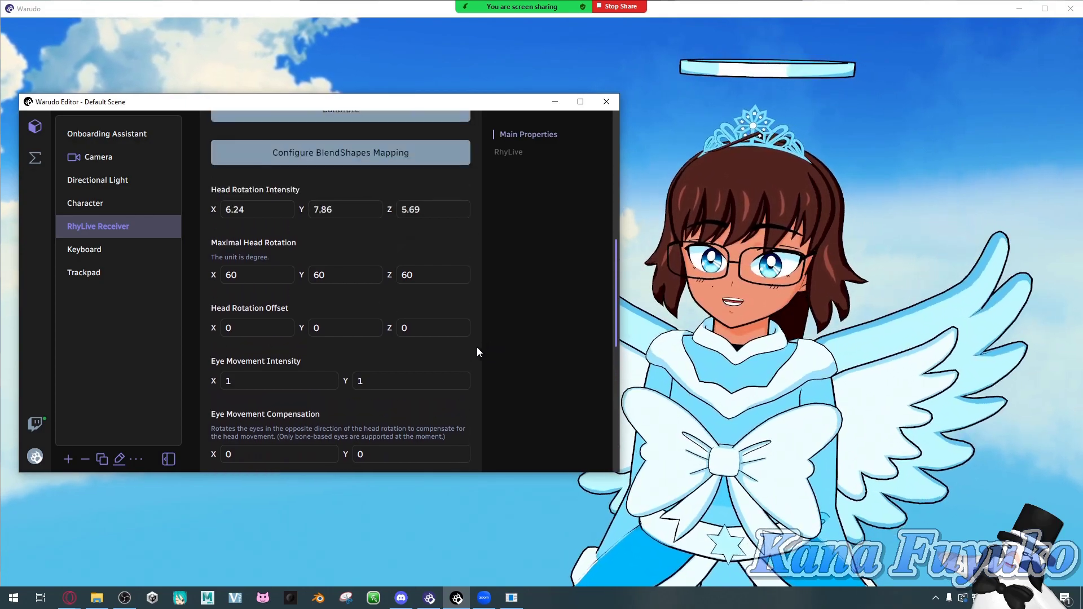
{"action": "scroll", "coordinate": [476, 345], "scroll_direction": "up", "scroll_amount": 2}
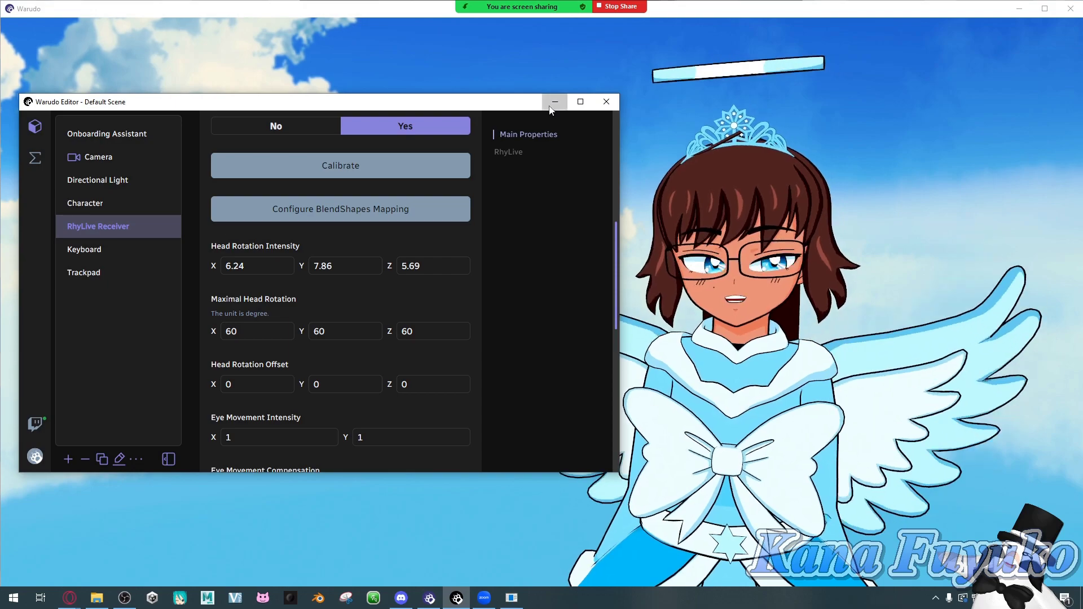
{"action": "left_click", "coordinate": [552, 105]}
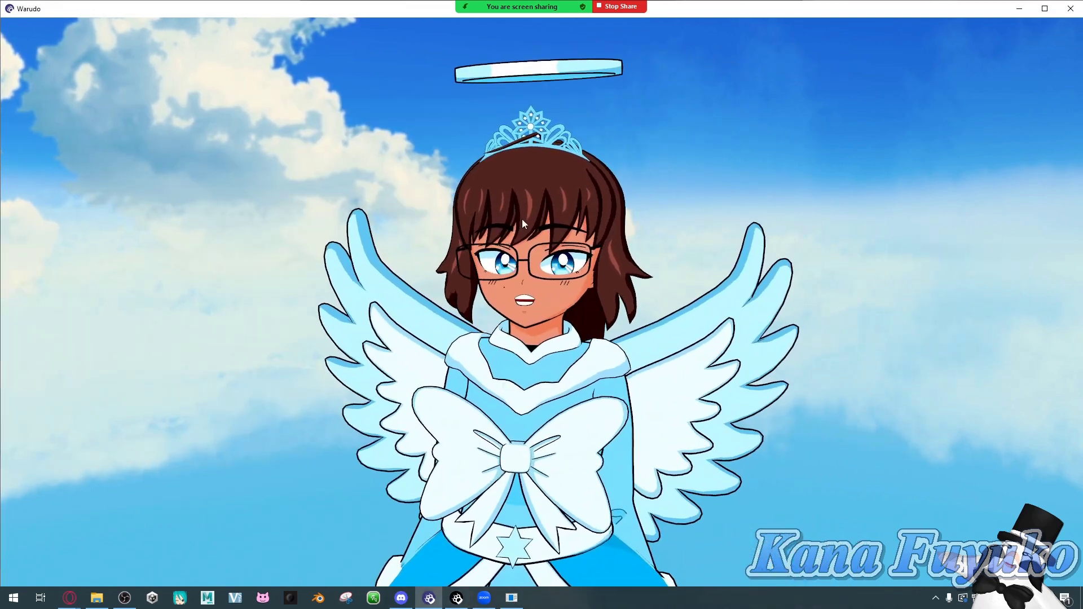